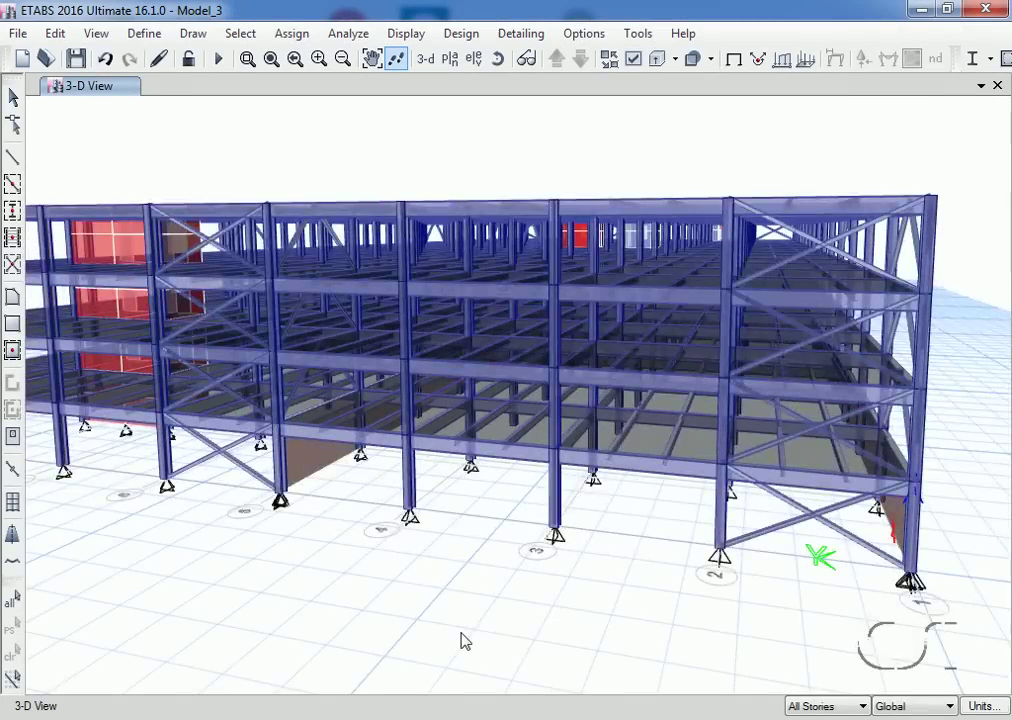
Scroll-walk forward through Model_3's braced frame building in the 3-D view.
scroll(470, 600, up, 5)
scroll(487, 482, up, 8)
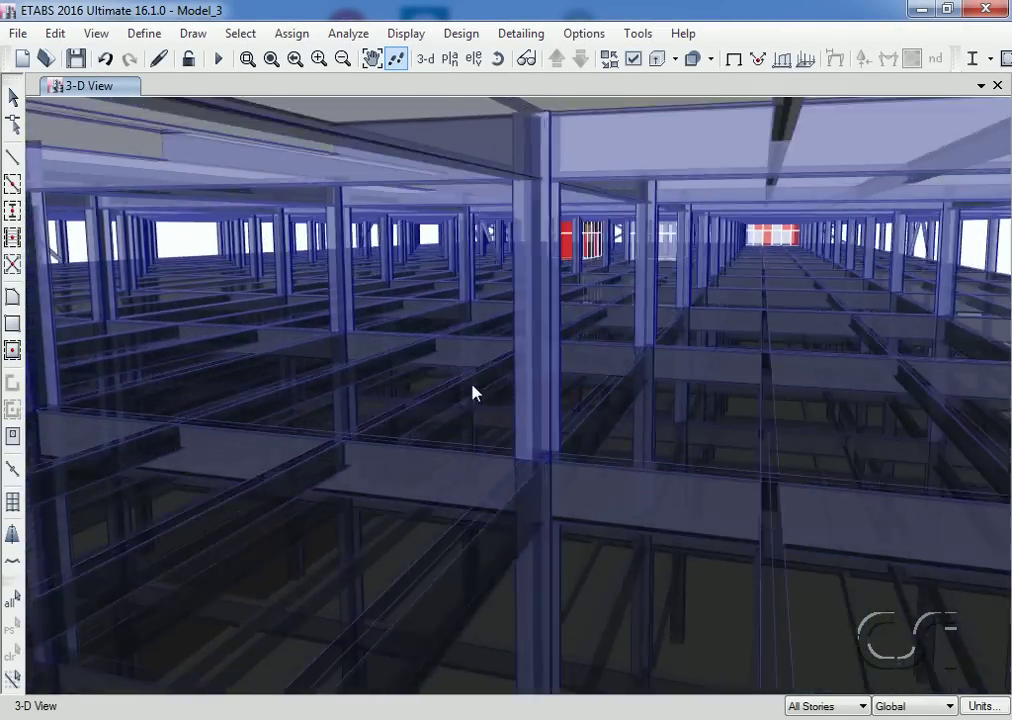
scroll(483, 300, up, 8)
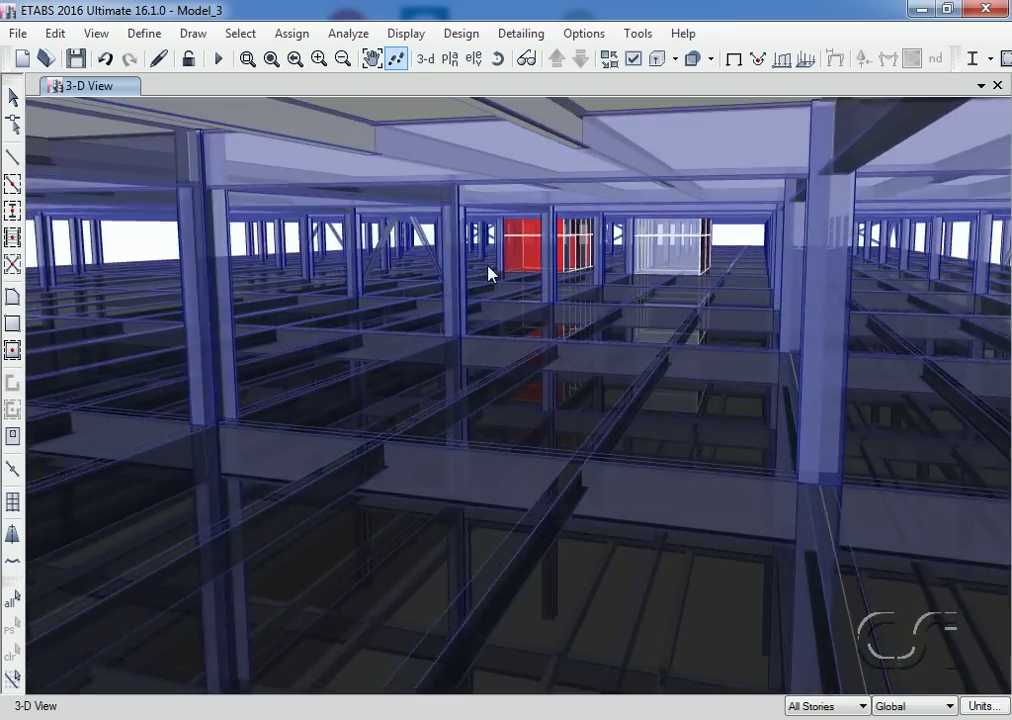
scroll(497, 222, up, 8)
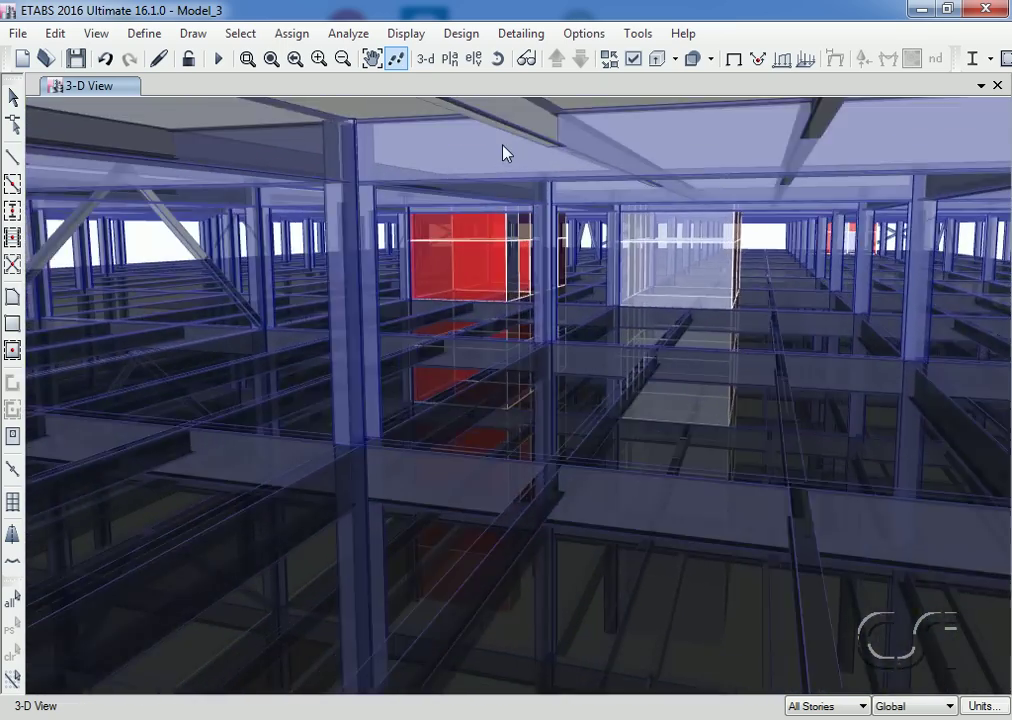
scroll(478, 137, up, 8)
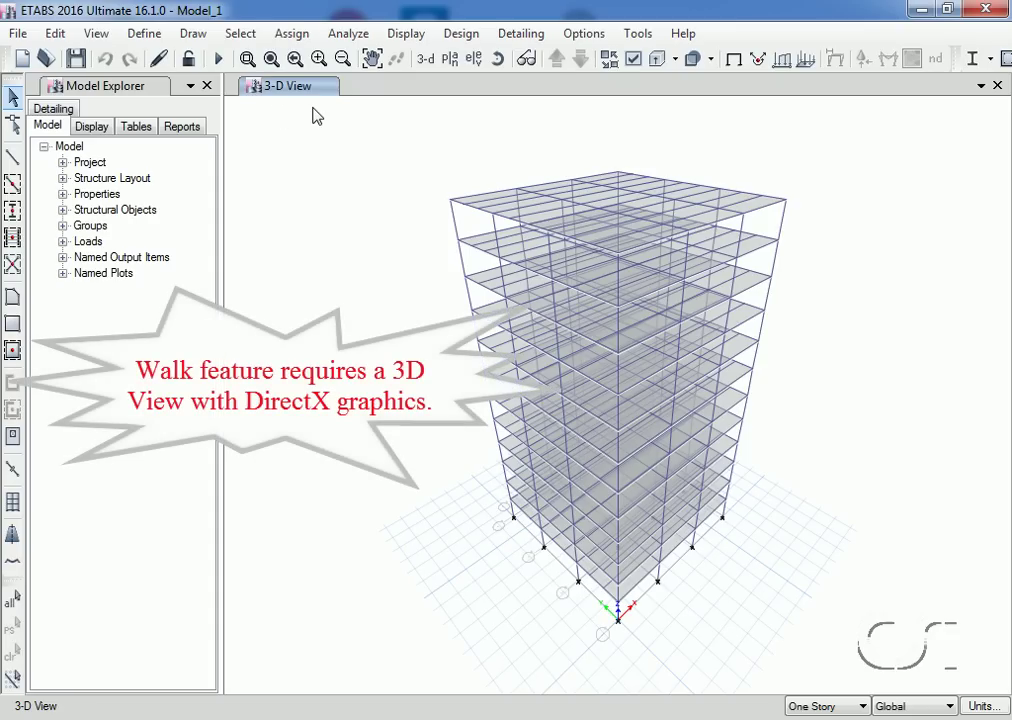
Set the graphics mode to DirectX under Options > Graphics Mode.
click(597, 38)
mouse_move(583, 229)
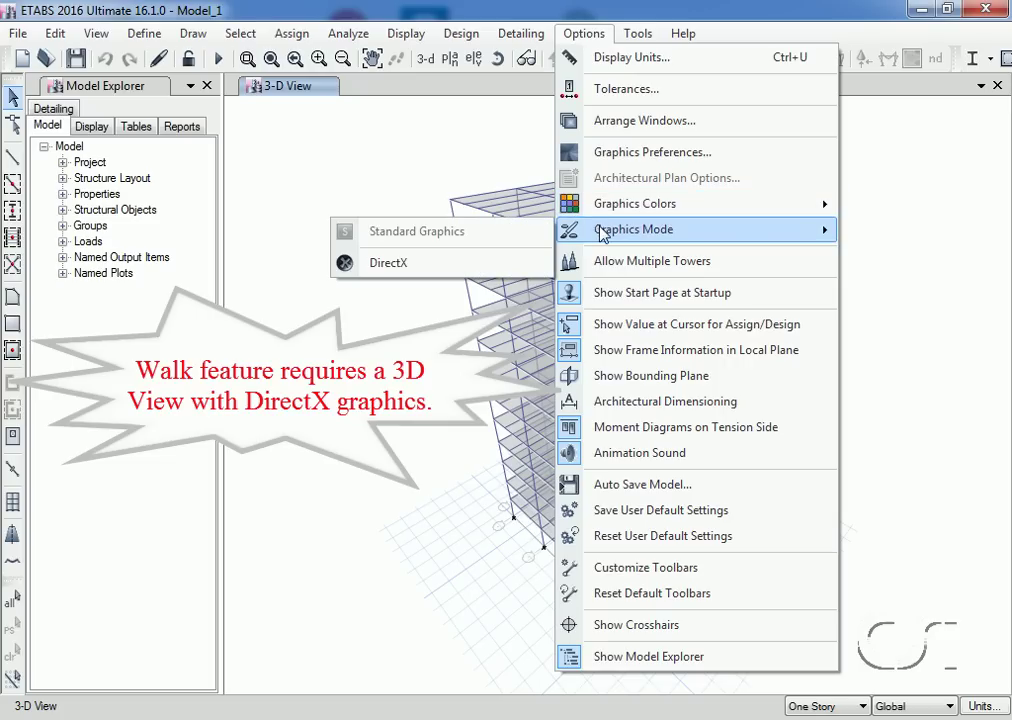
click(429, 265)
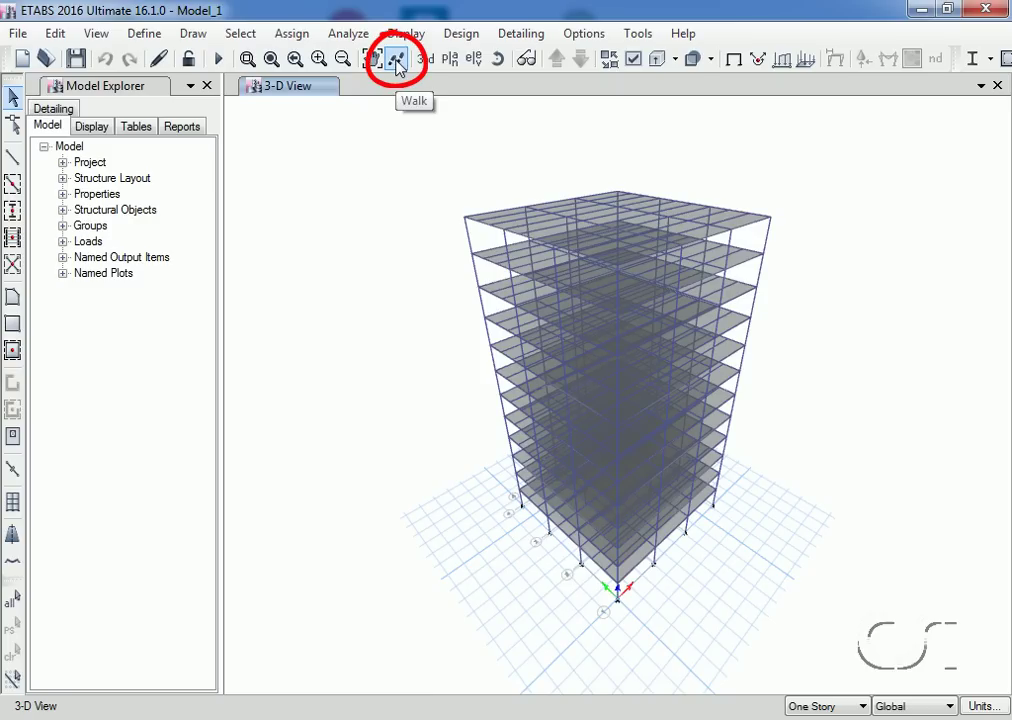
click(100, 35)
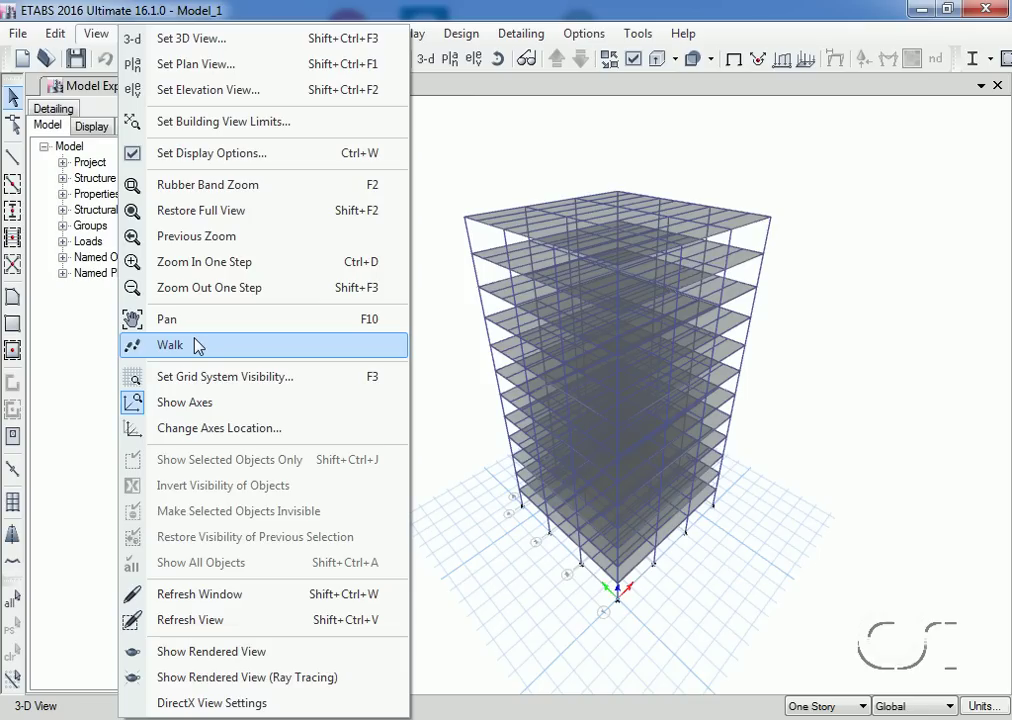
click(452, 313)
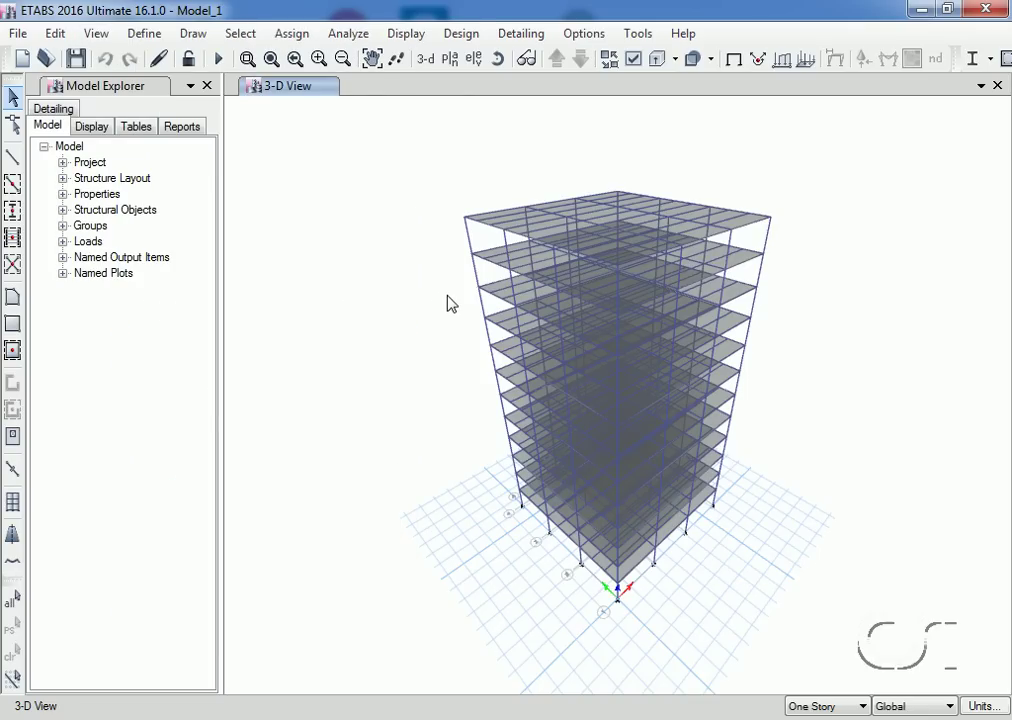
Turn on Extrude Frames and Extrude Shells in the view options, then tilt the tower slightly.
click(634, 59)
click(566, 247)
click(566, 265)
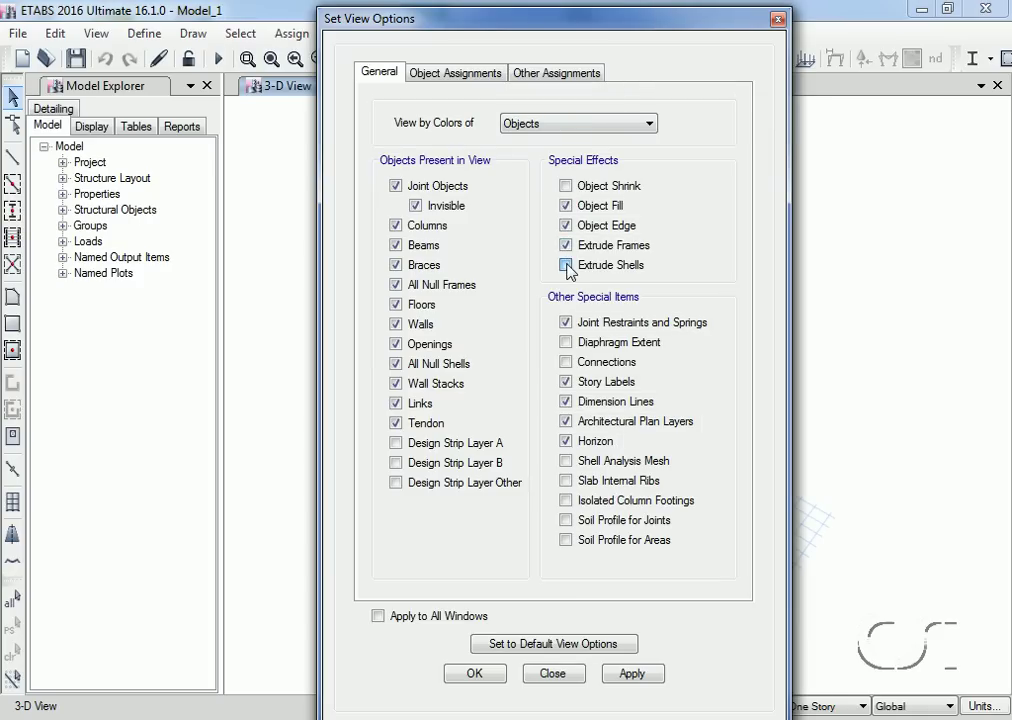
click(474, 673)
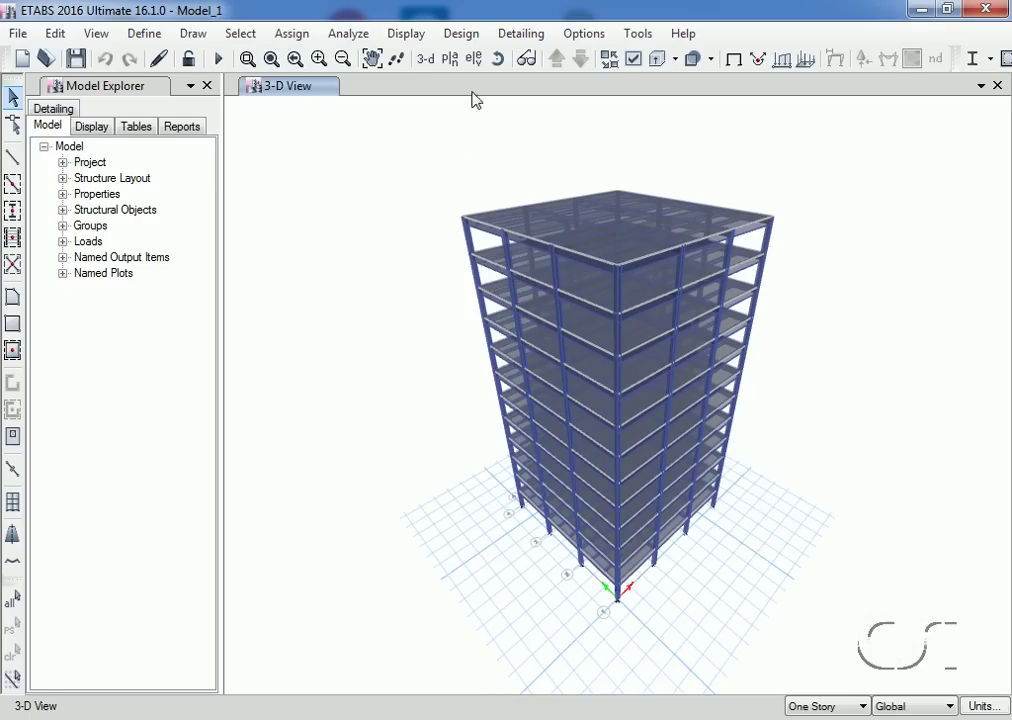
click(499, 66)
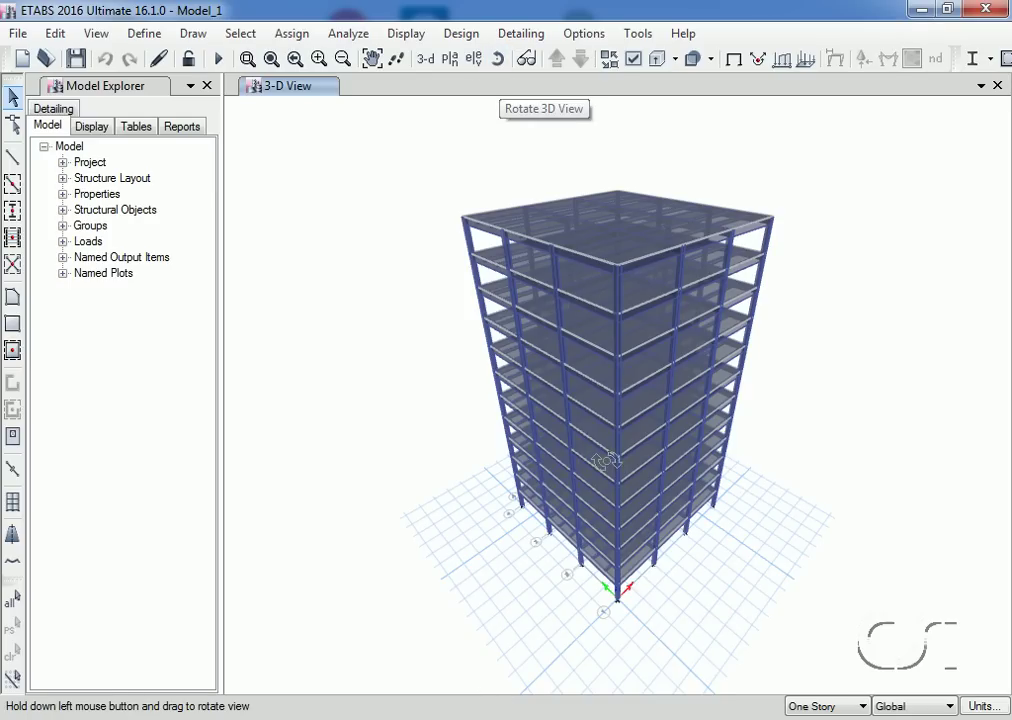
drag(601, 463, 592, 409)
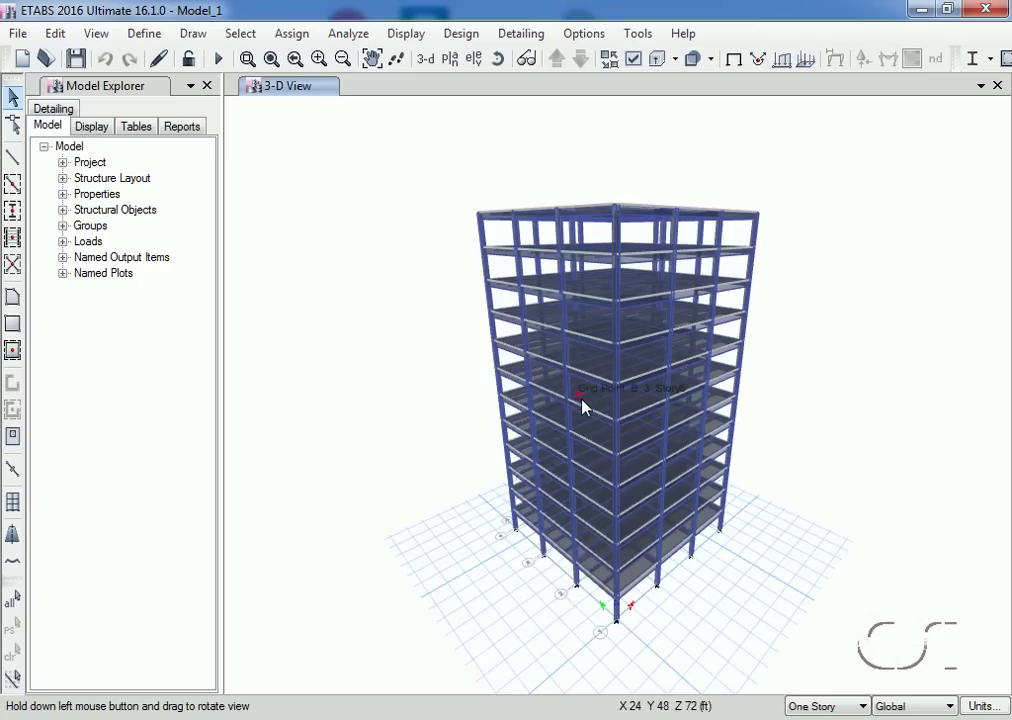
Use walk mode to move from outside the tower into one story's interior.
click(397, 62)
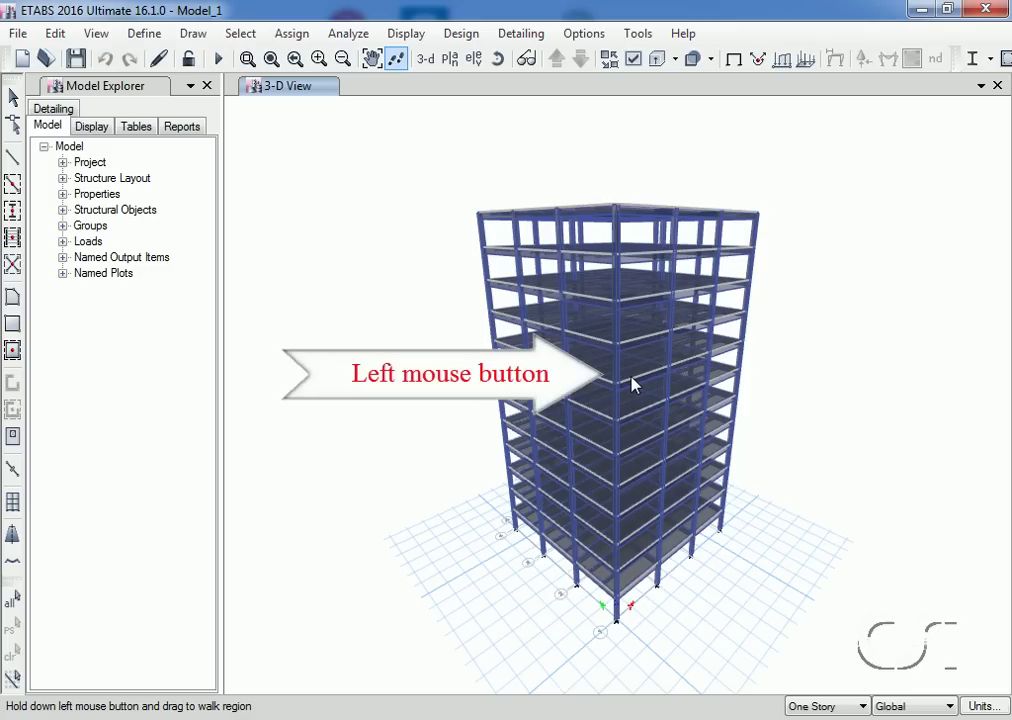
drag(632, 383, 632, 212)
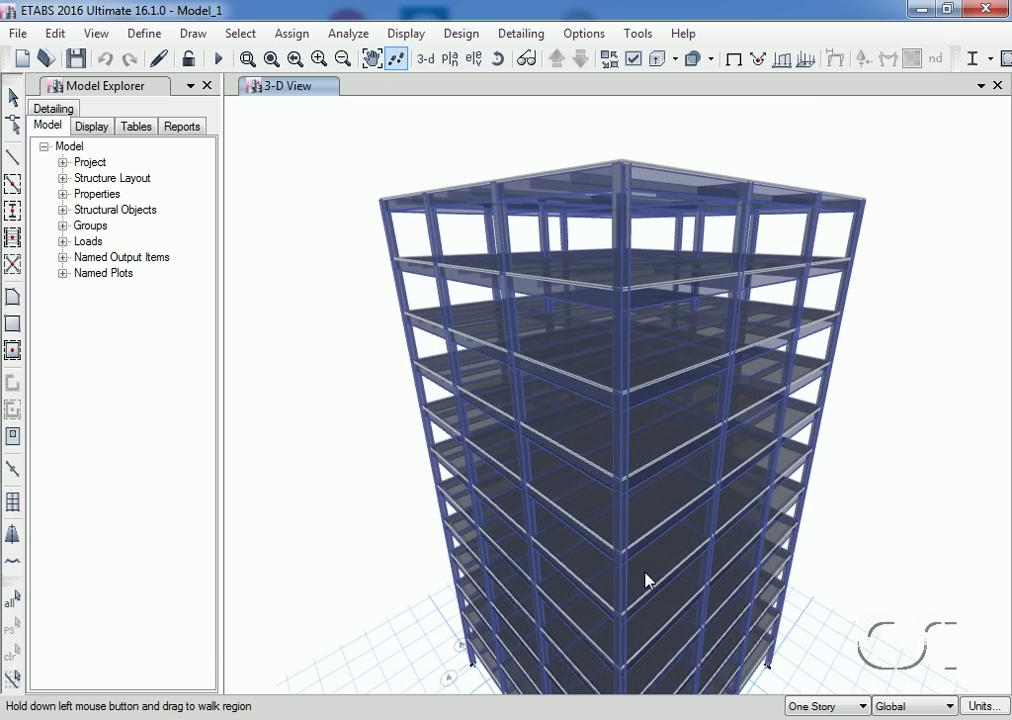
drag(648, 583, 632, 420)
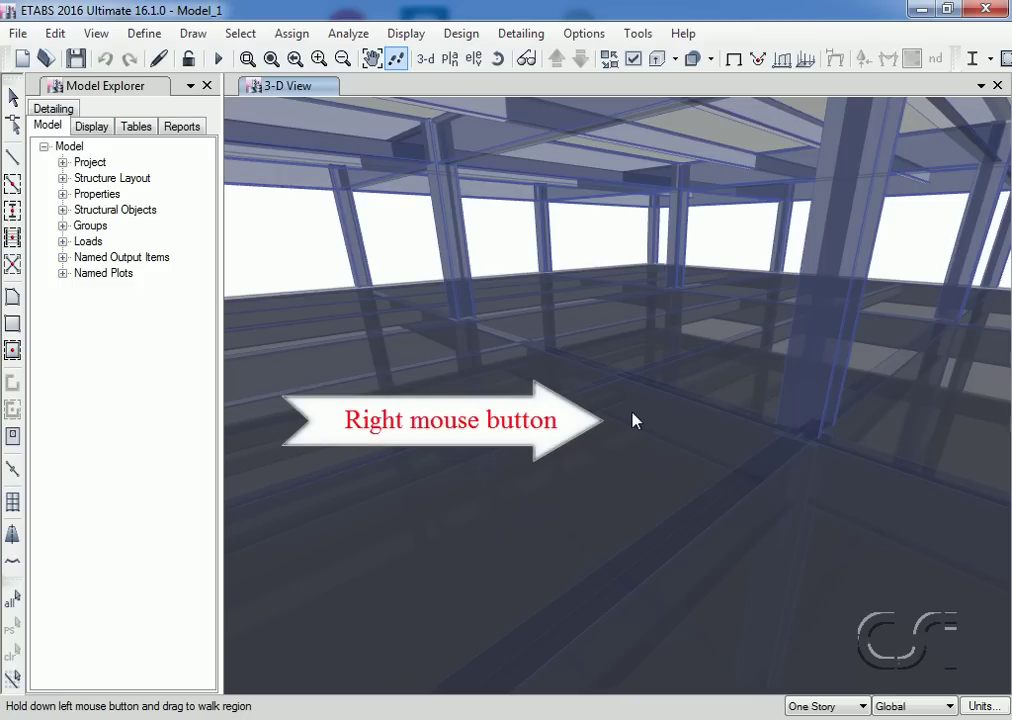
right_drag(632, 420, 635, 475)
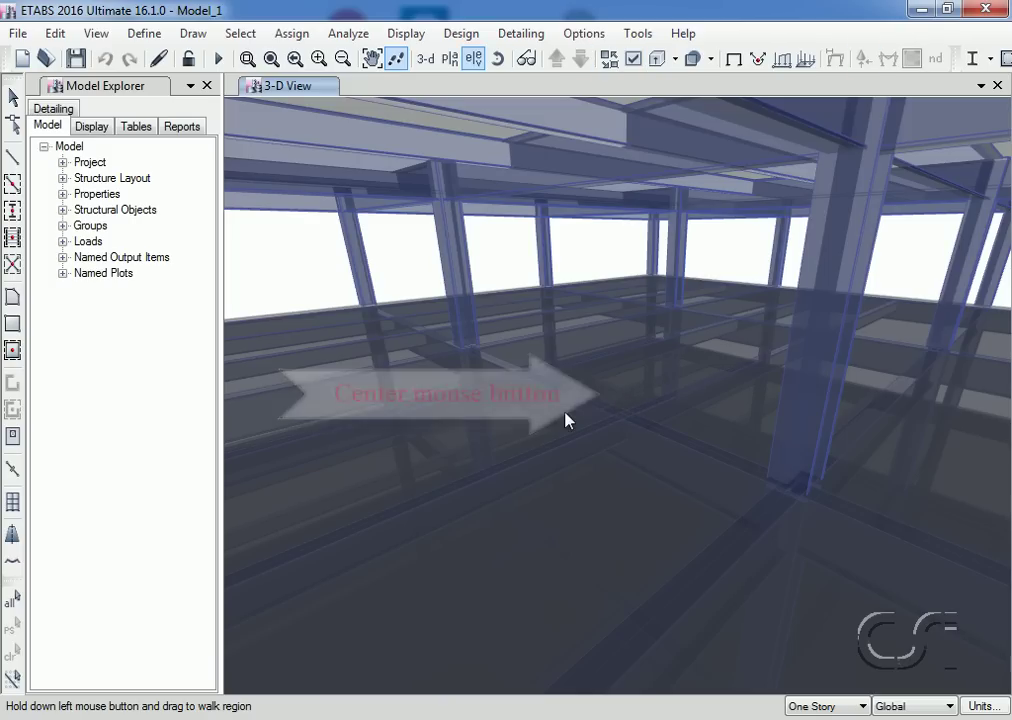
middle_drag(567, 420, 590, 413)
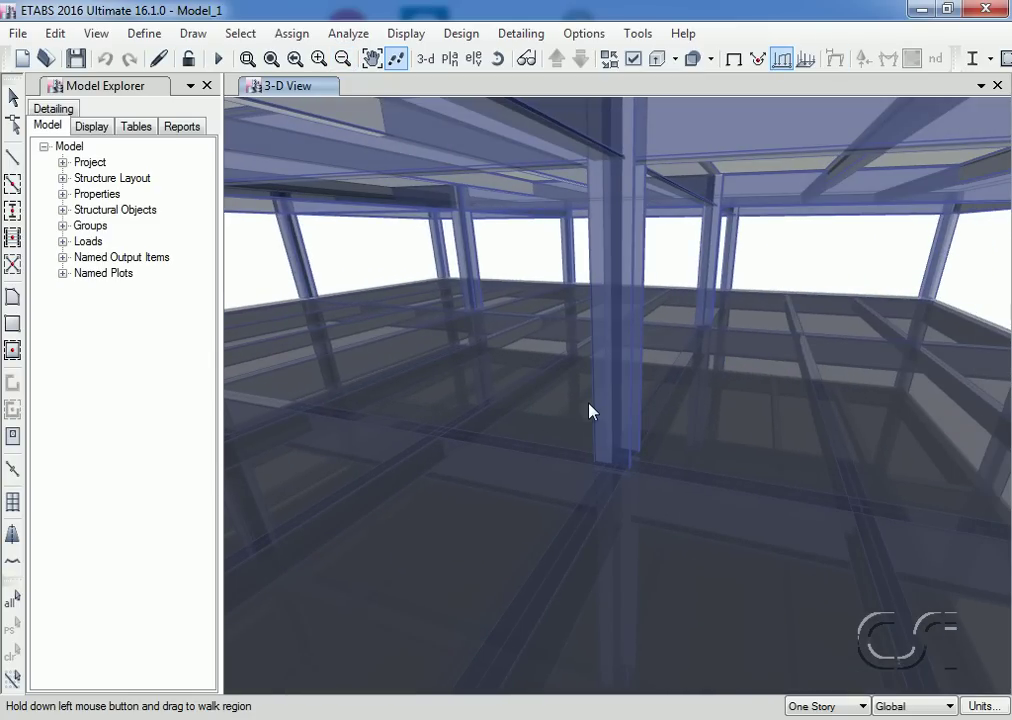
Exit walk mode and reset to the default 3-D view of the extruded tower.
click(398, 60)
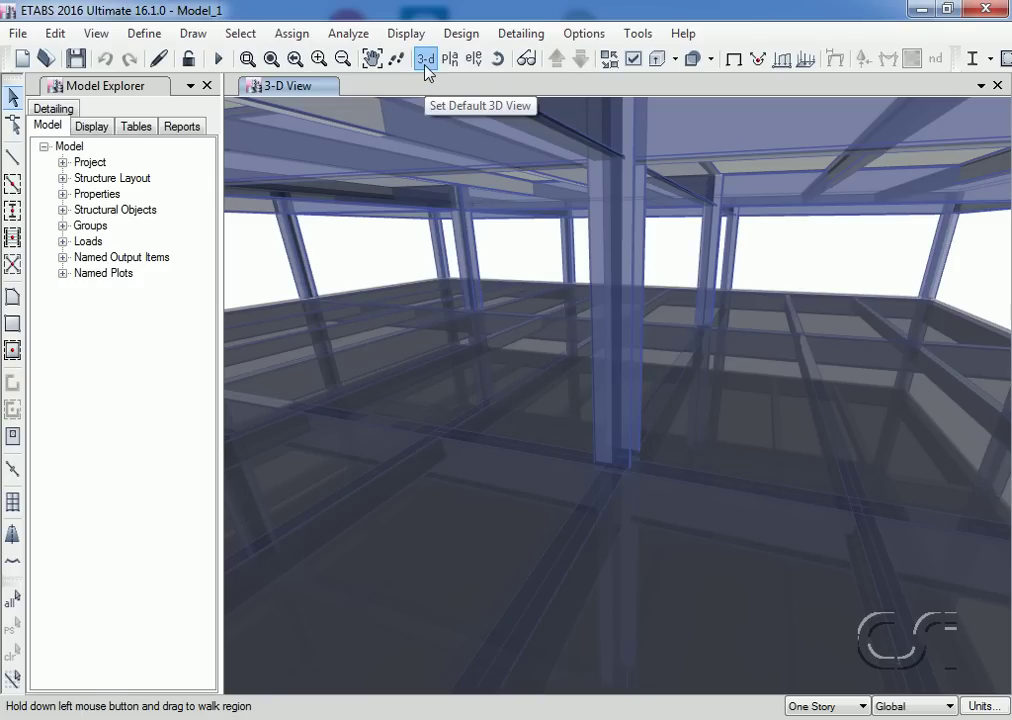
click(426, 62)
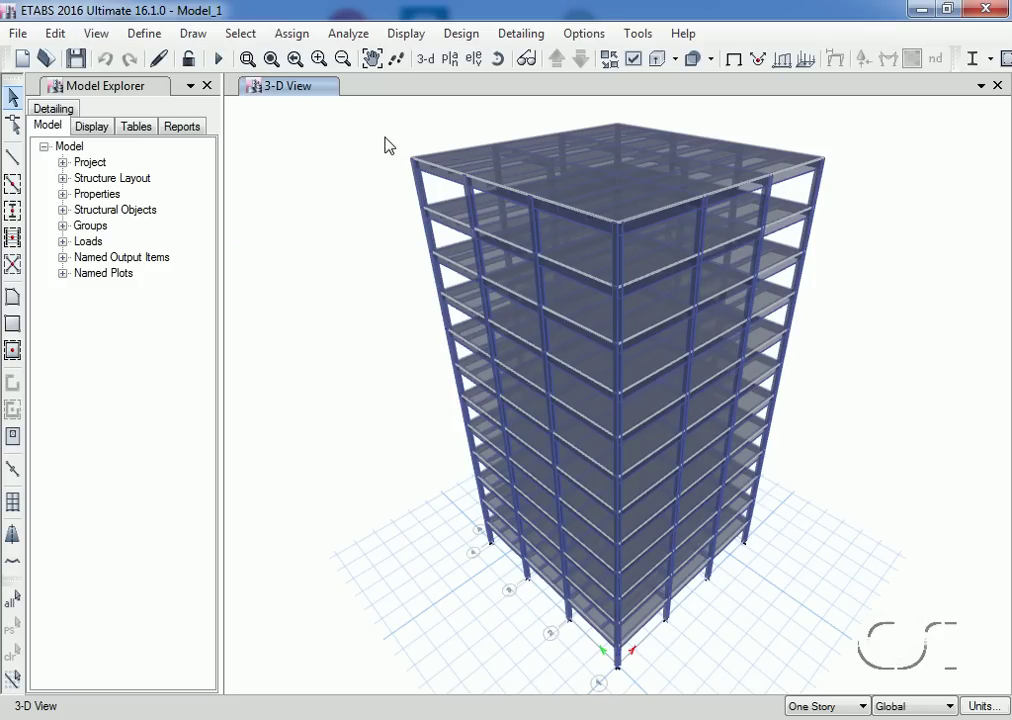
click(588, 34)
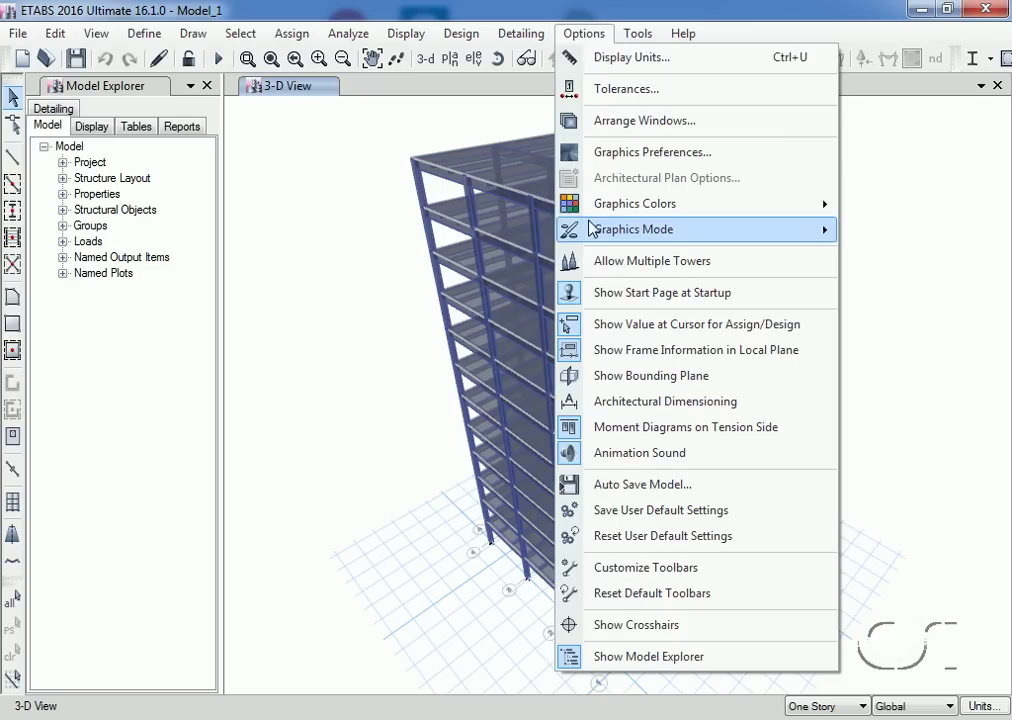
mouse_move(567, 229)
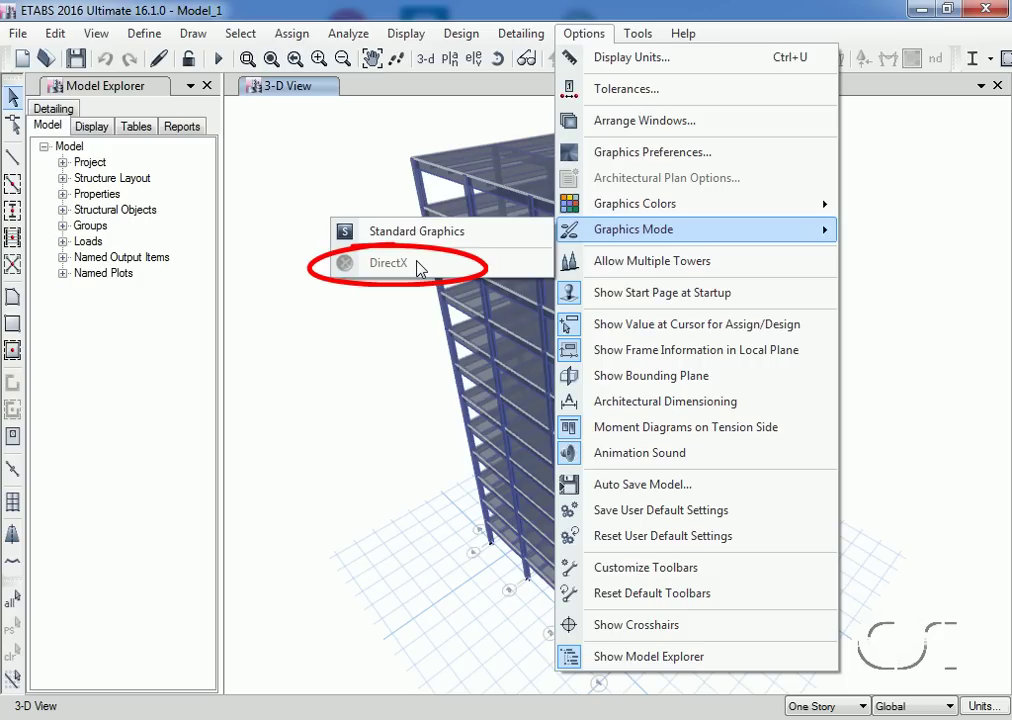
click(313, 283)
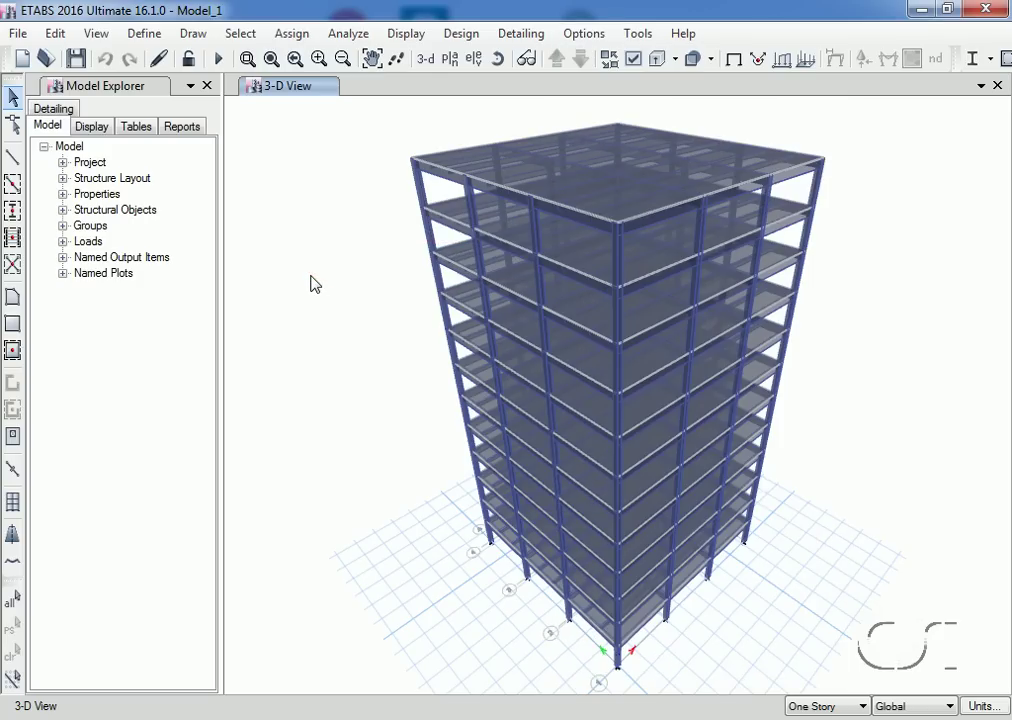
click(97, 34)
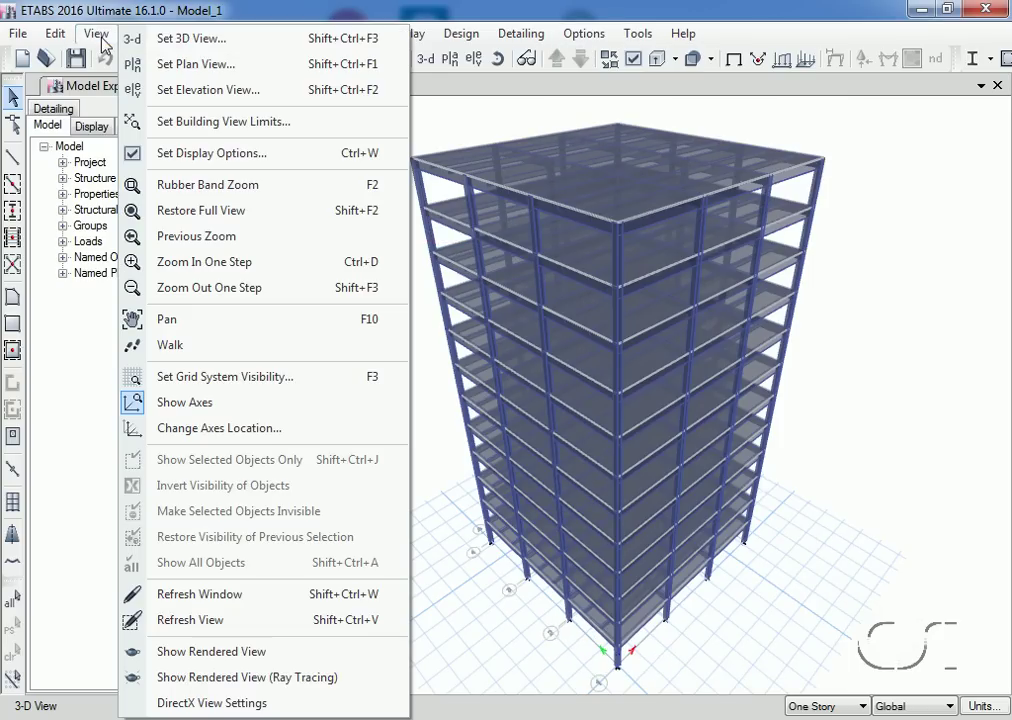
Show elevation 2 with a 3D section cut keeping the right side.
click(298, 90)
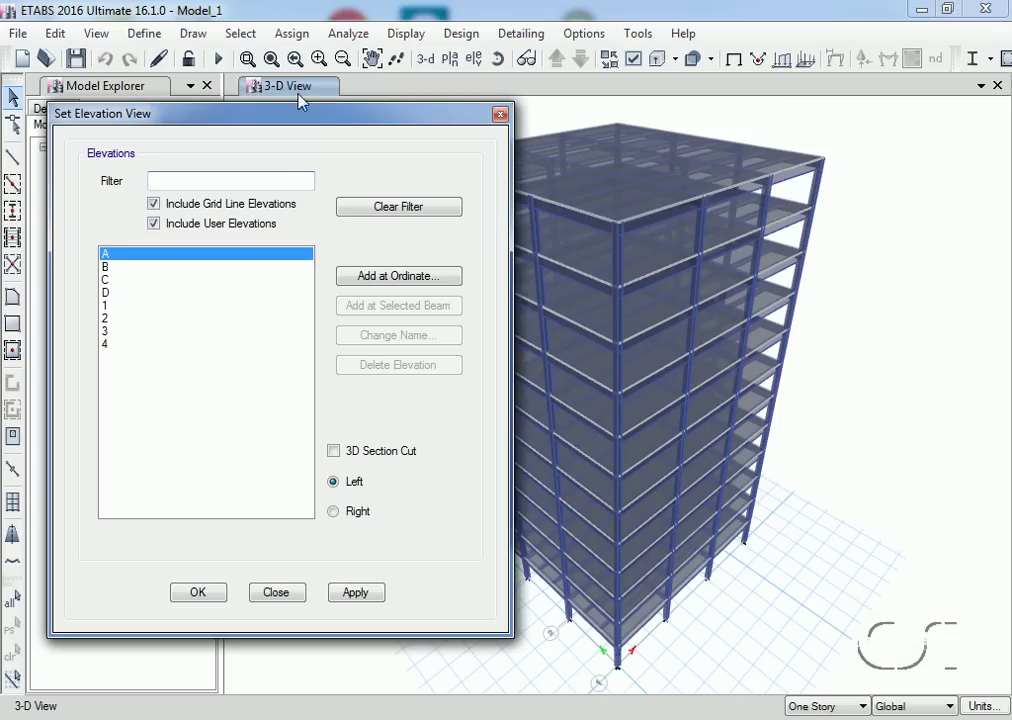
drag(293, 111, 258, 121)
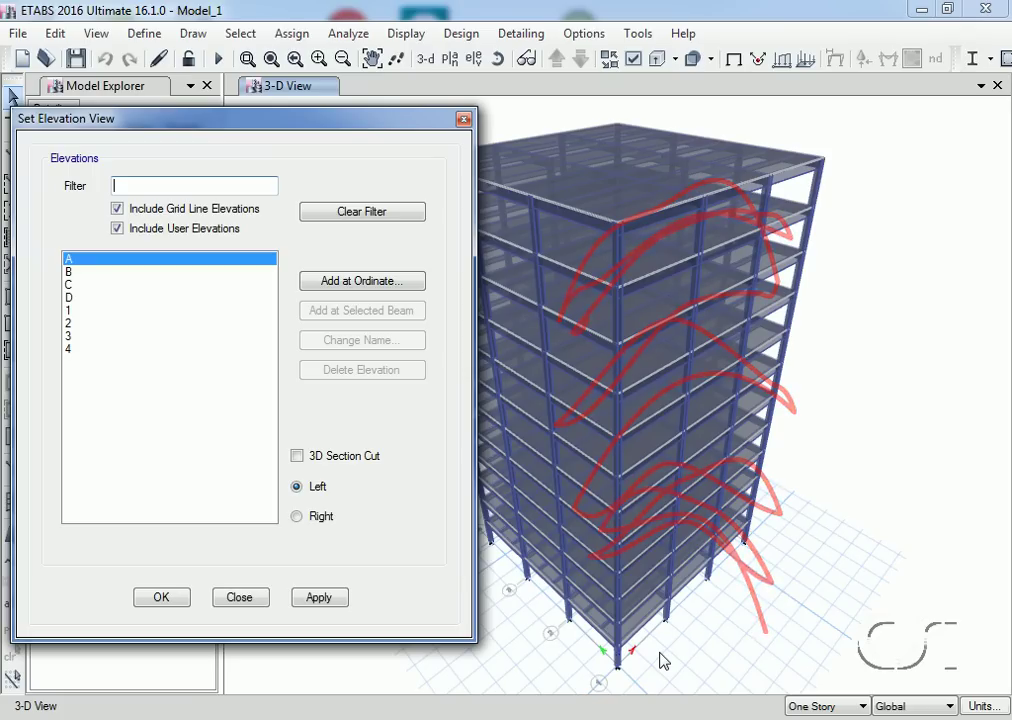
click(78, 323)
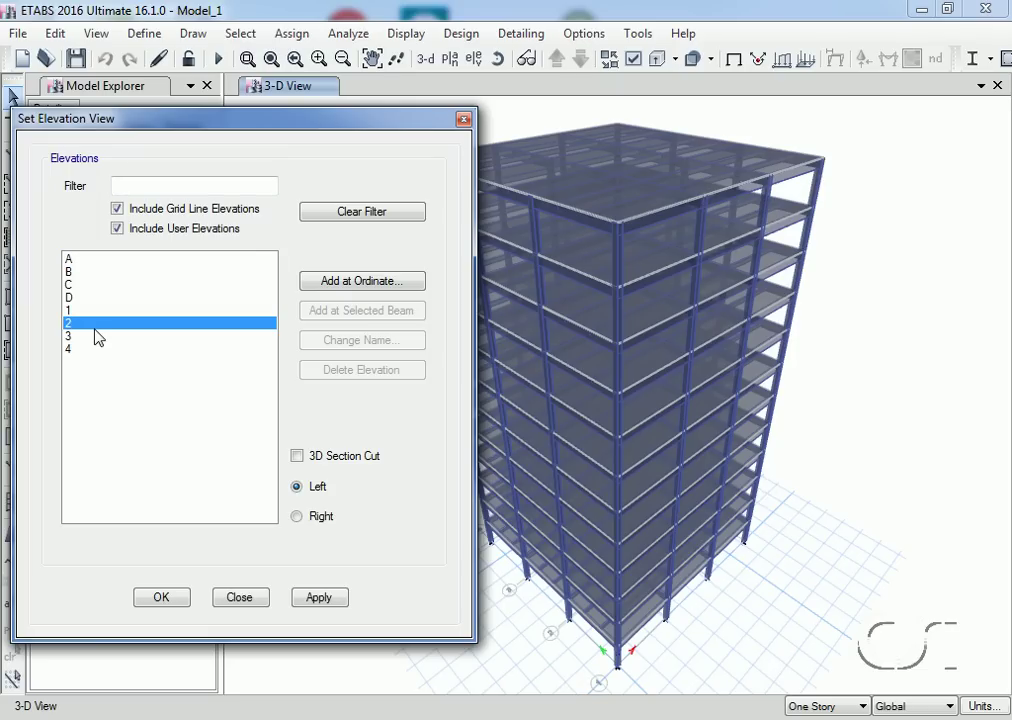
click(296, 456)
click(296, 516)
click(313, 601)
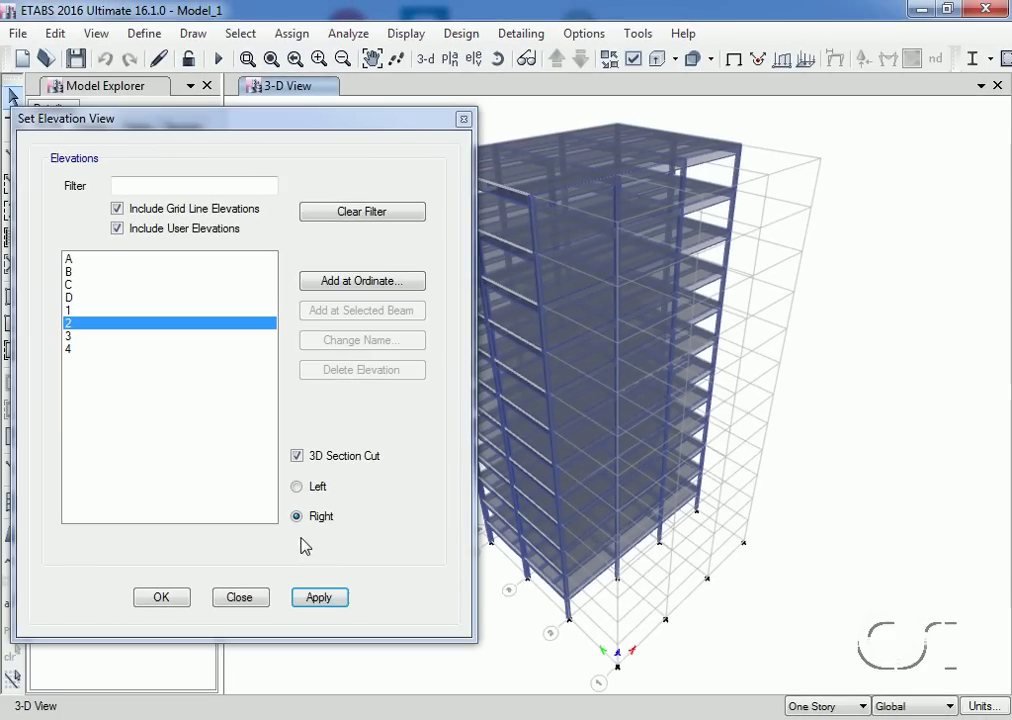
Switch the section cut to keep the left side and close the elevation settings.
click(297, 488)
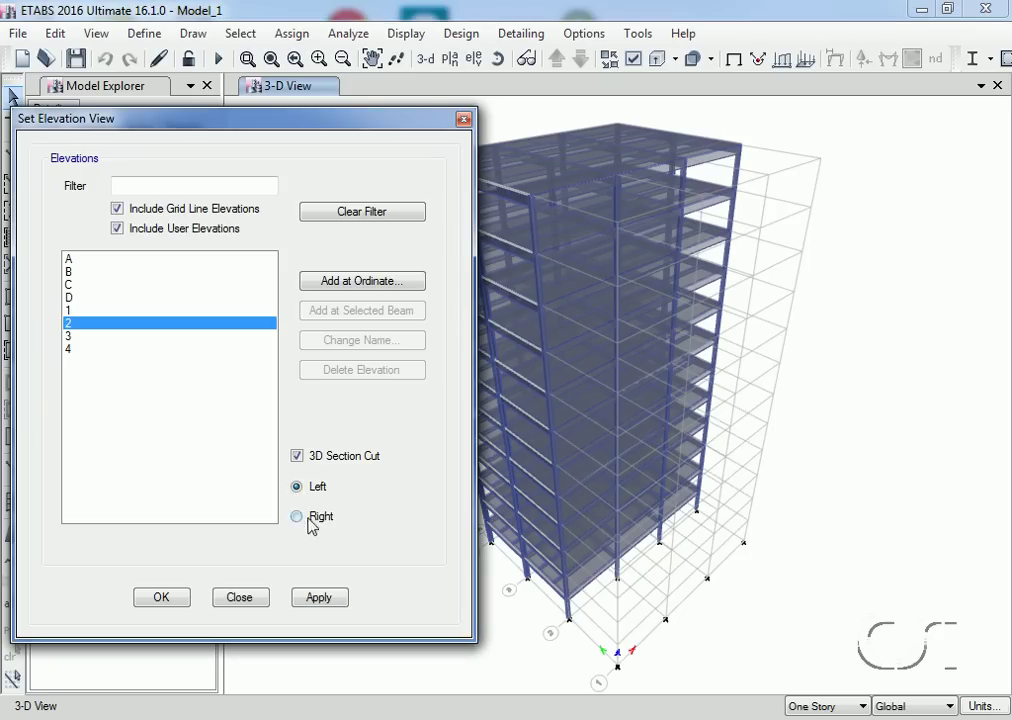
click(320, 597)
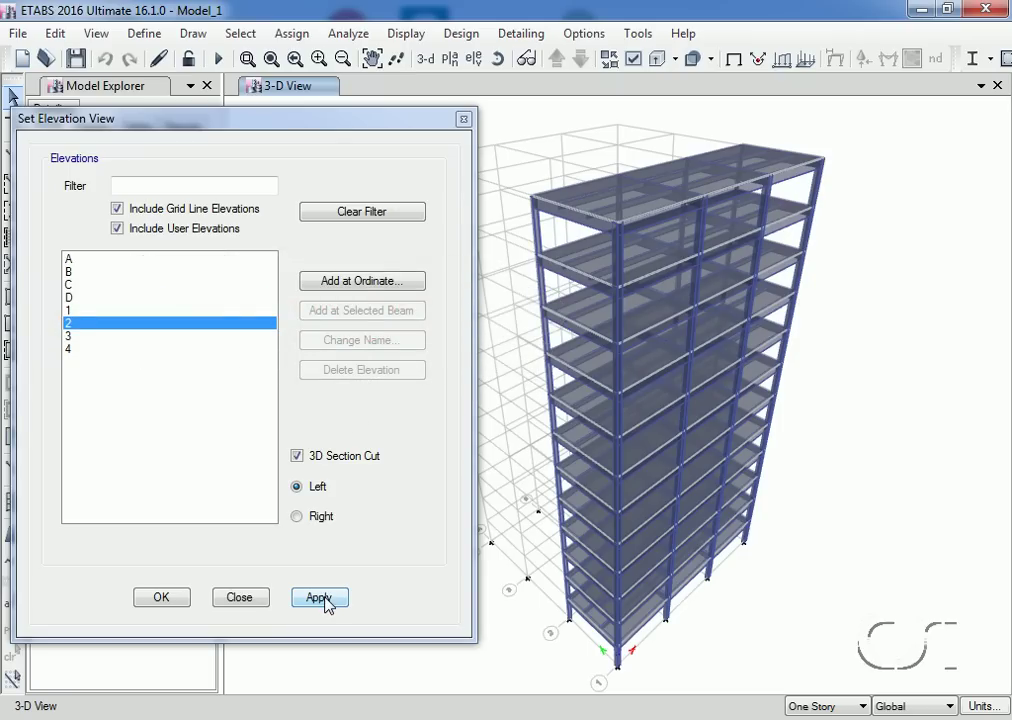
click(240, 598)
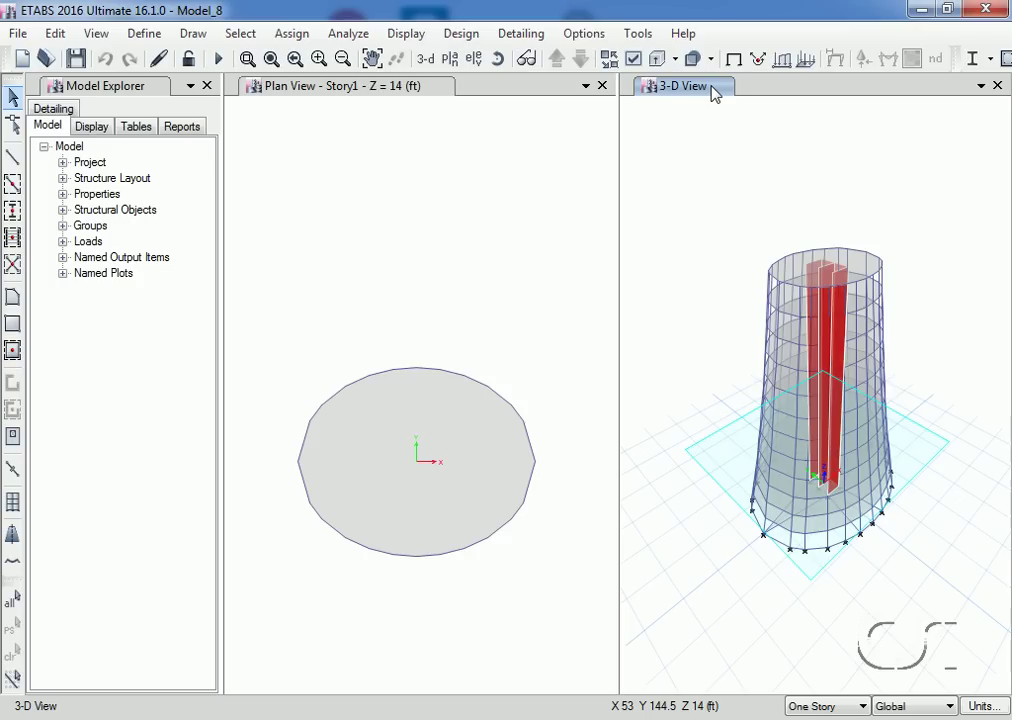
Orbit the 3-D tower view to a new angle.
click(714, 92)
click(498, 60)
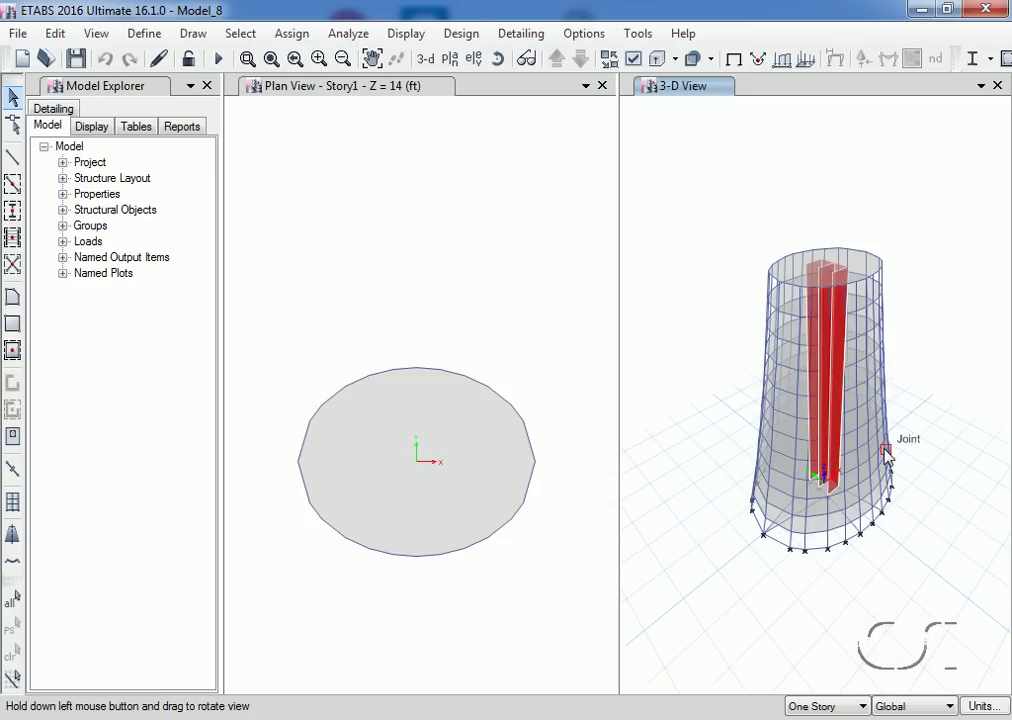
drag(885, 447, 932, 402)
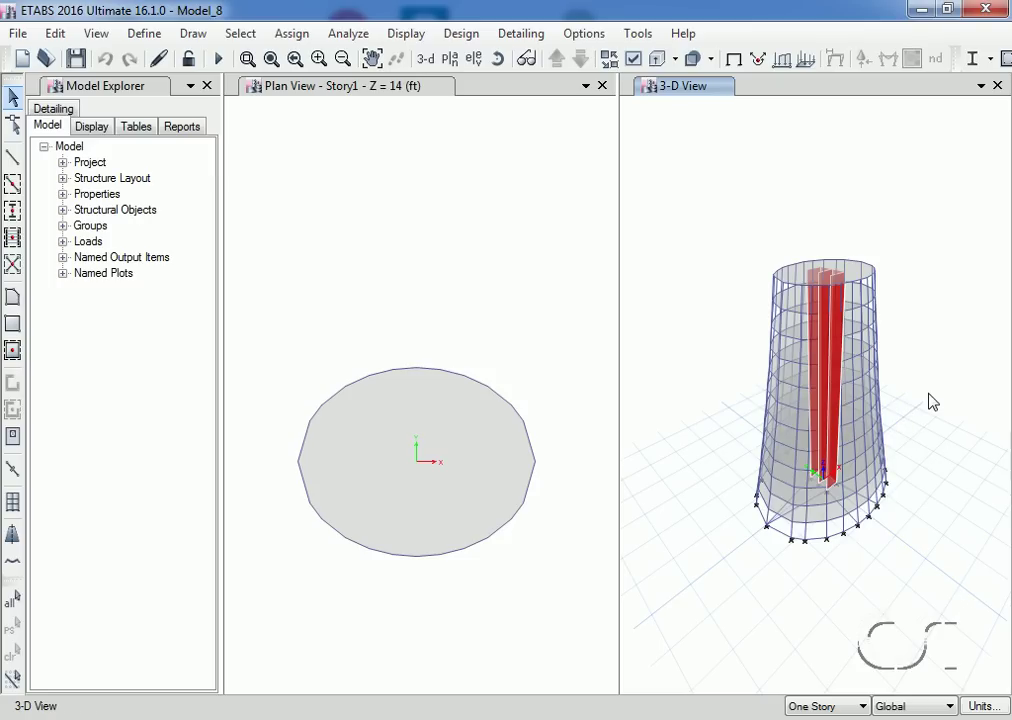
Step the plan view up from Story1 to Story7 at Z = 86 ft.
click(543, 275)
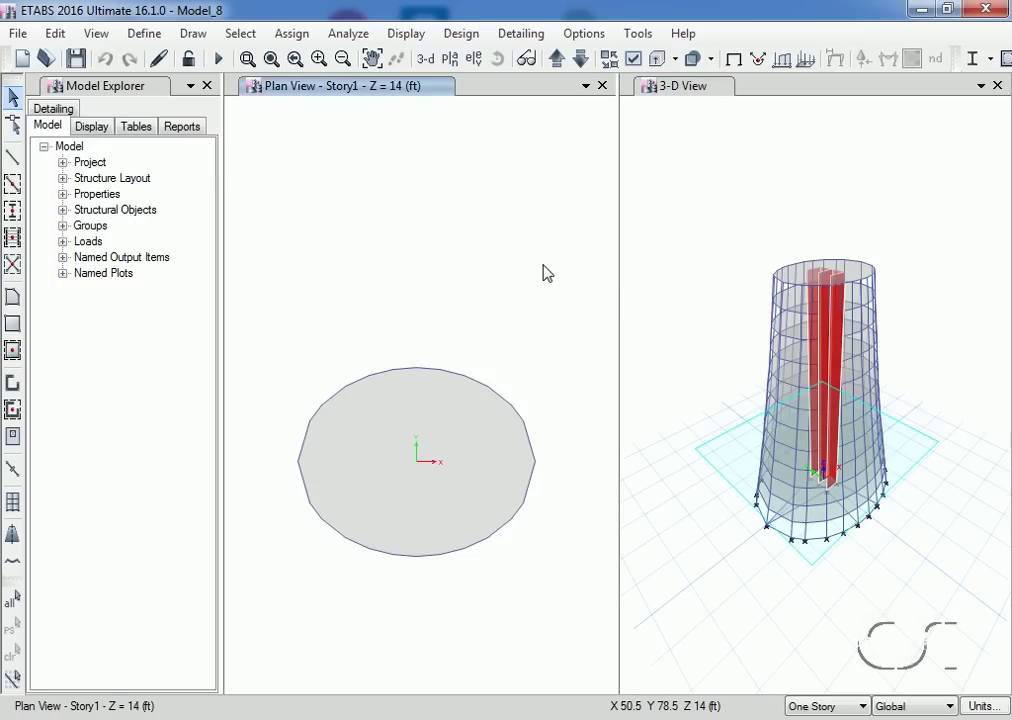
click(557, 59)
click(557, 59)
click(557, 59)
click(557, 59)
click(557, 59)
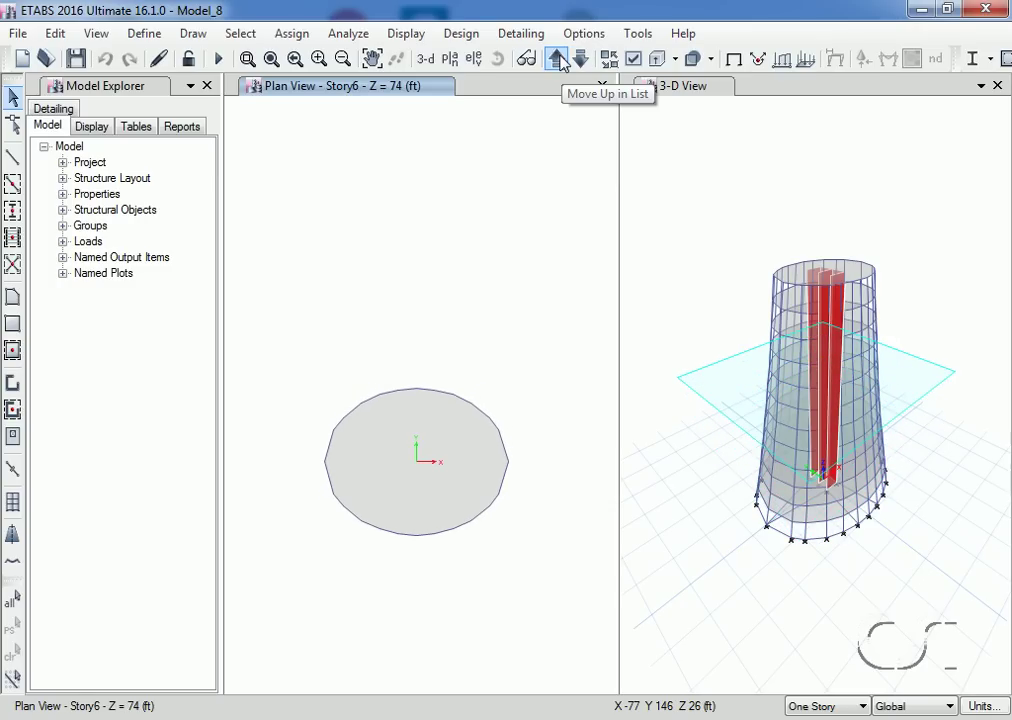
click(557, 59)
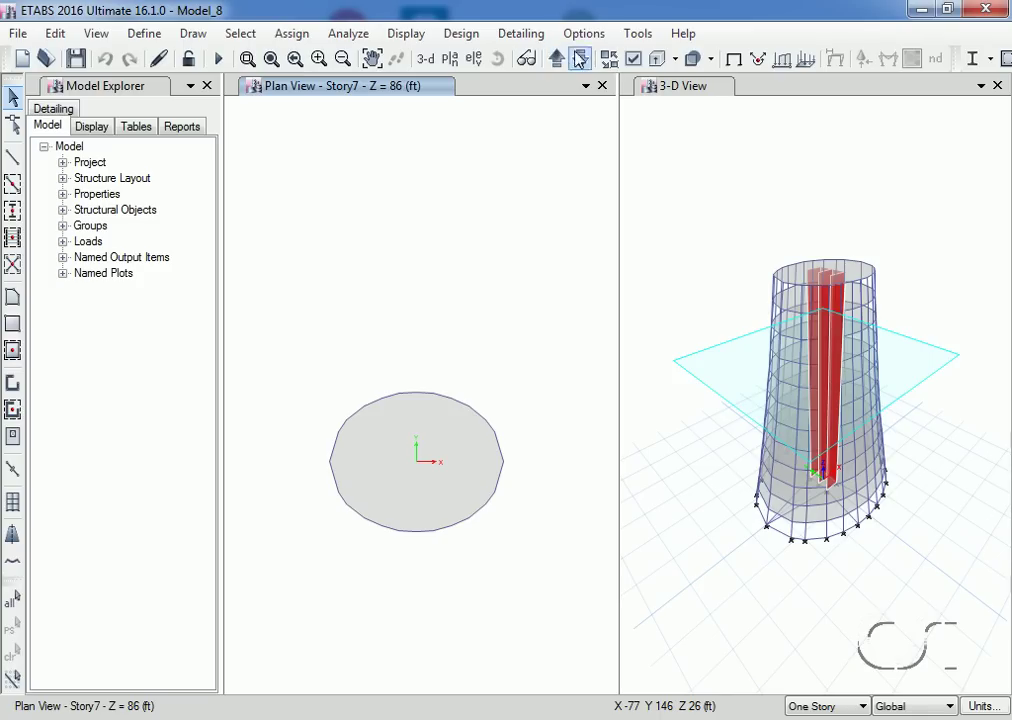
click(595, 42)
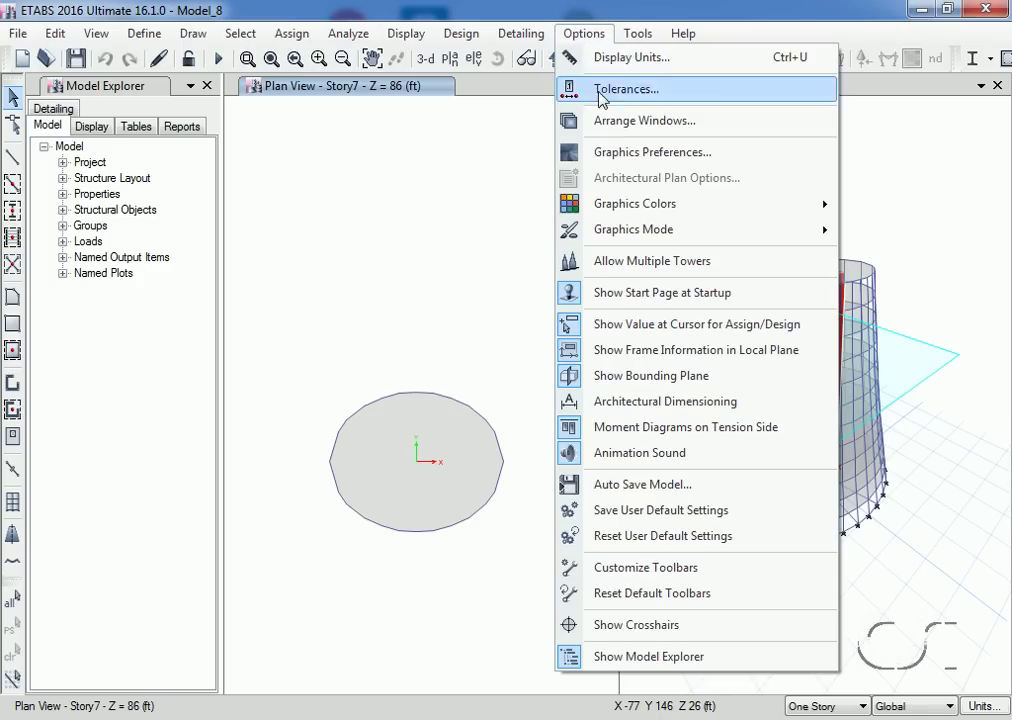
mouse_move(611, 232)
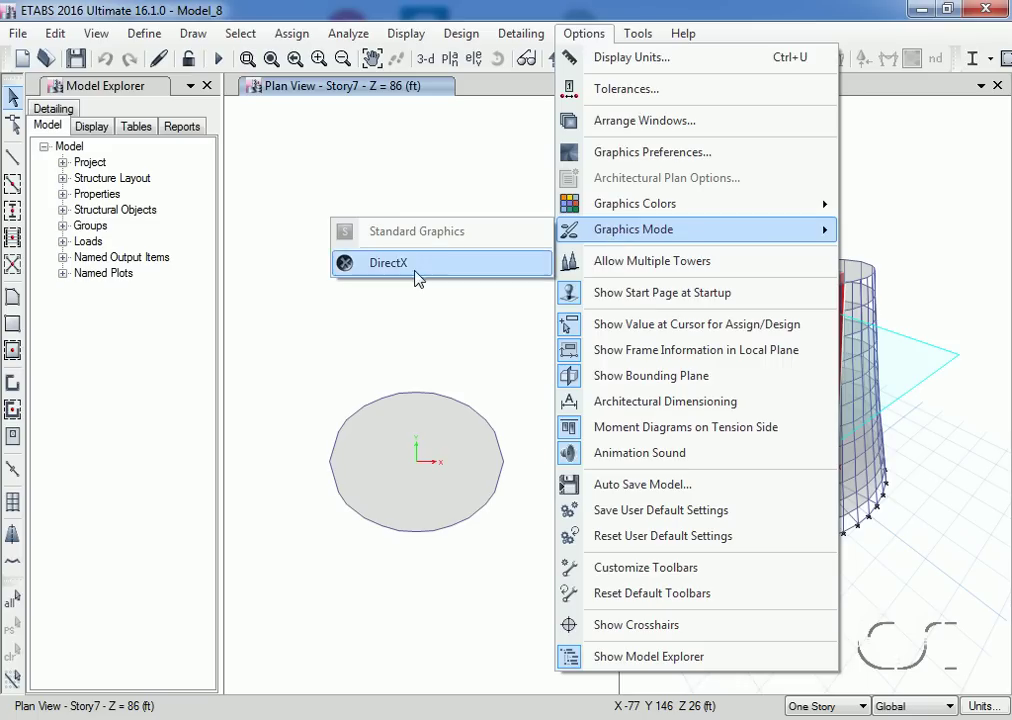
click(497, 186)
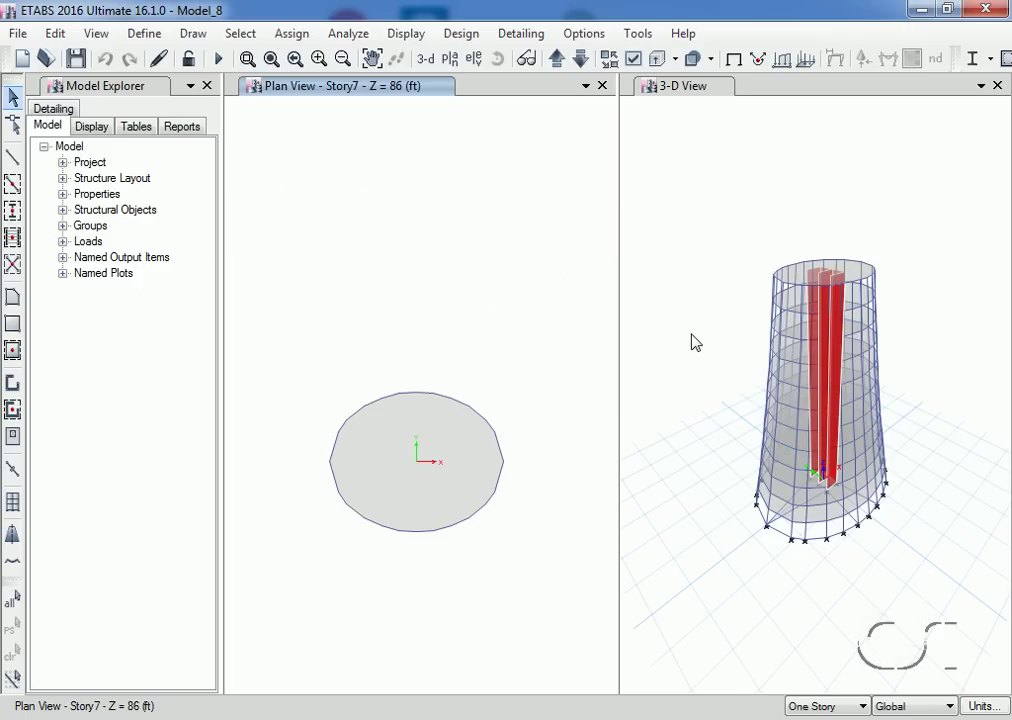
click(690, 112)
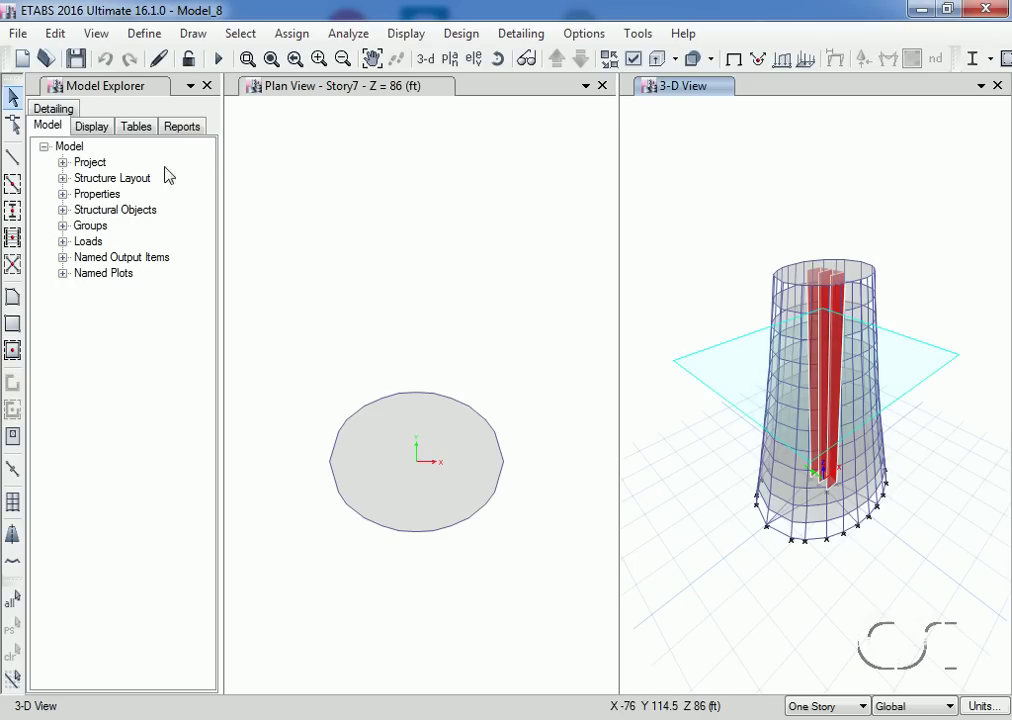
Export the tower through File > Export > 3D Printing .stl File as Model_8.stl.
click(20, 34)
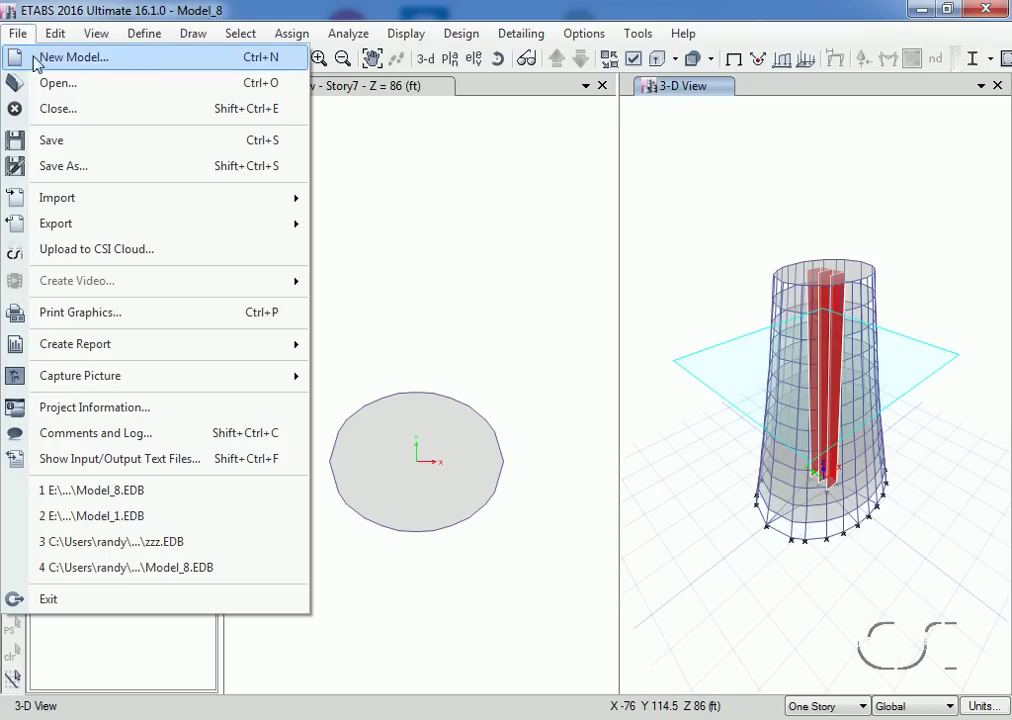
mouse_move(118, 223)
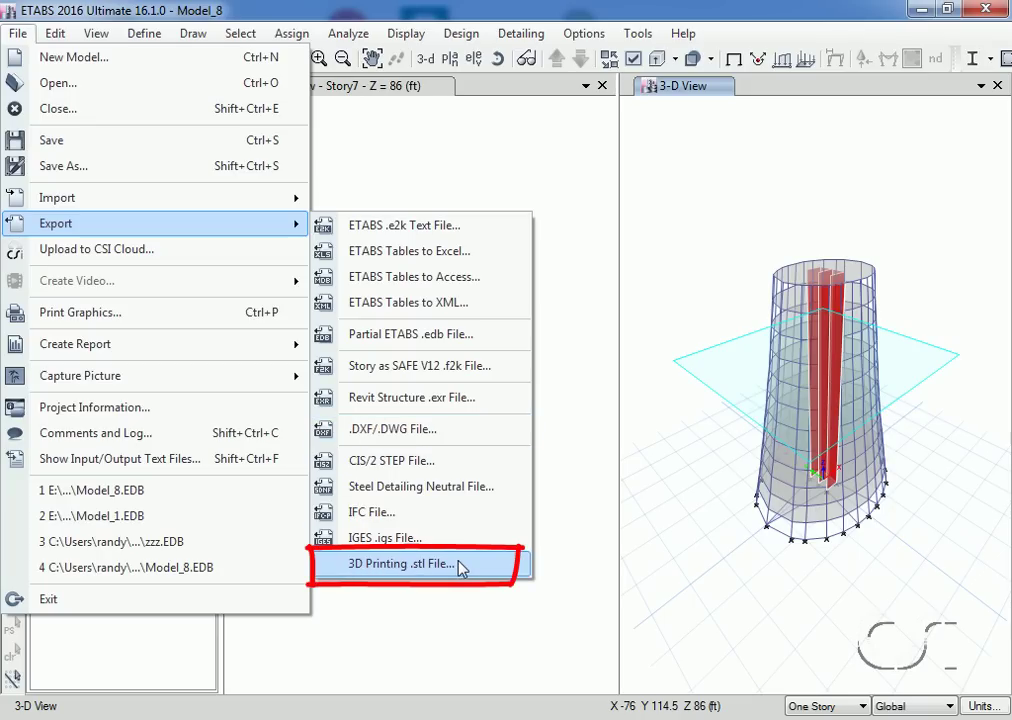
click(460, 565)
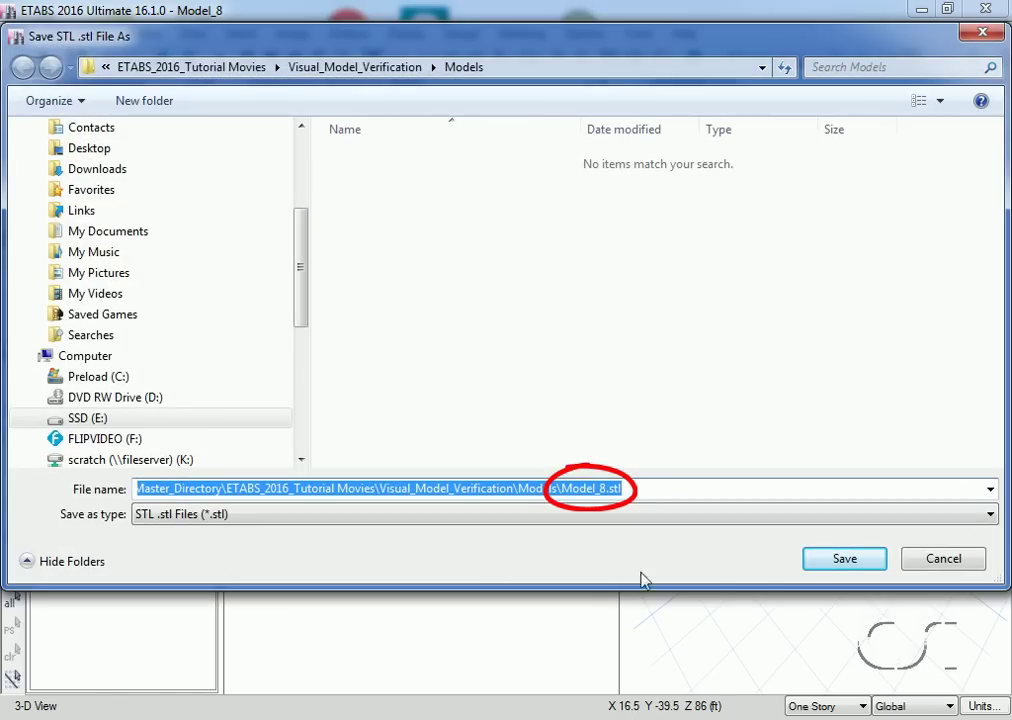
click(845, 560)
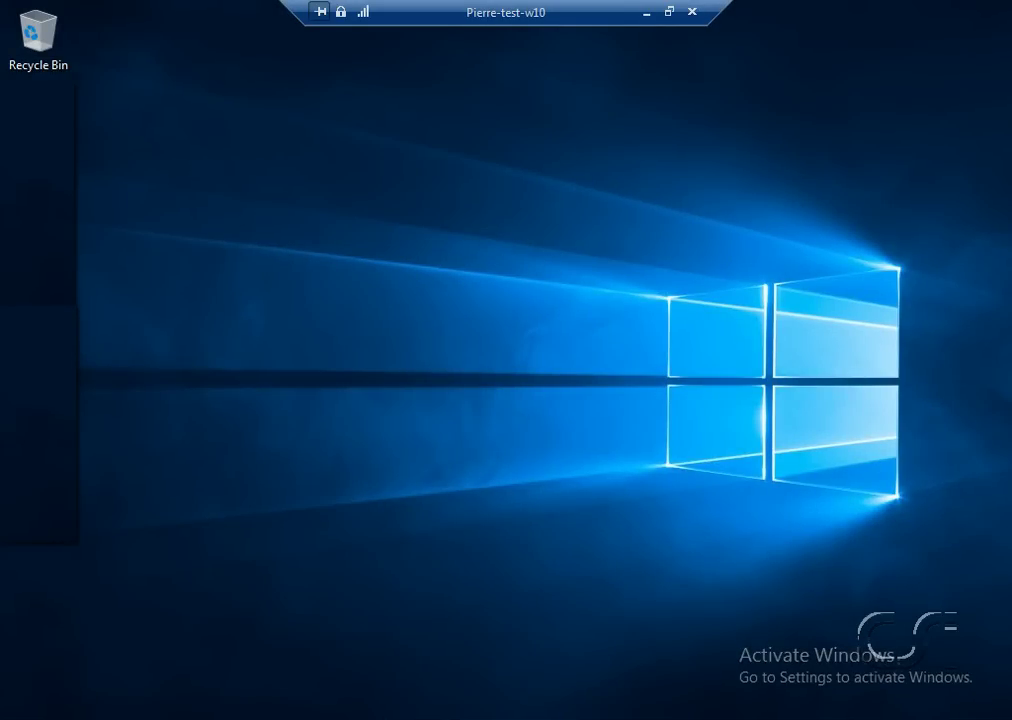
Launch 3D Builder from the Start menu and load the Model_8 file.
click(20, 717)
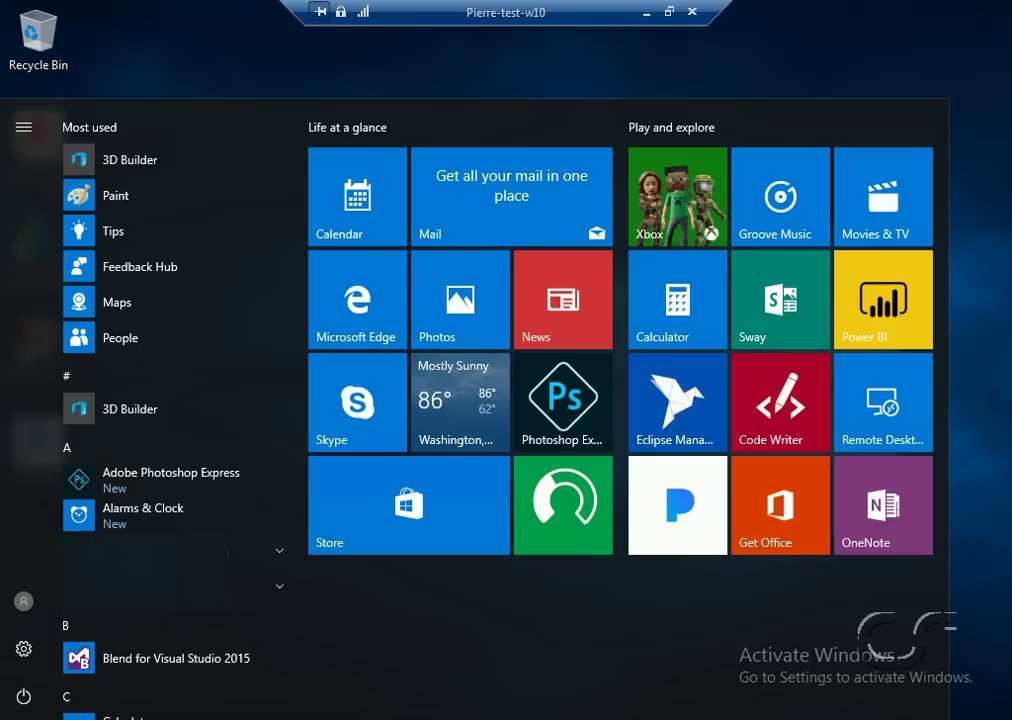
click(172, 418)
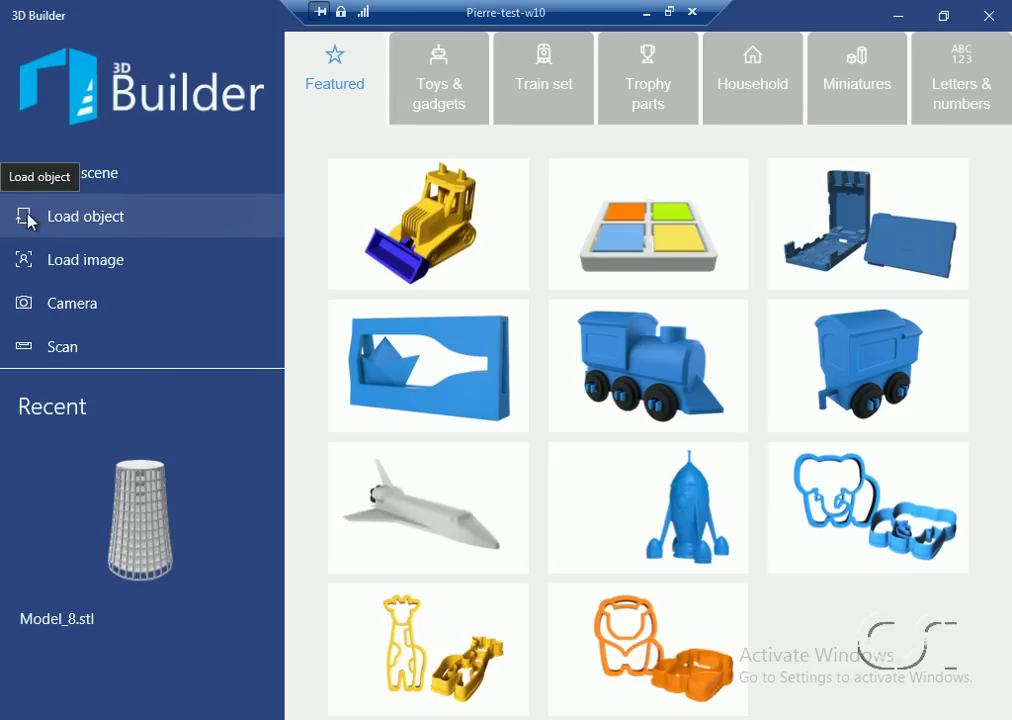
click(93, 217)
click(215, 307)
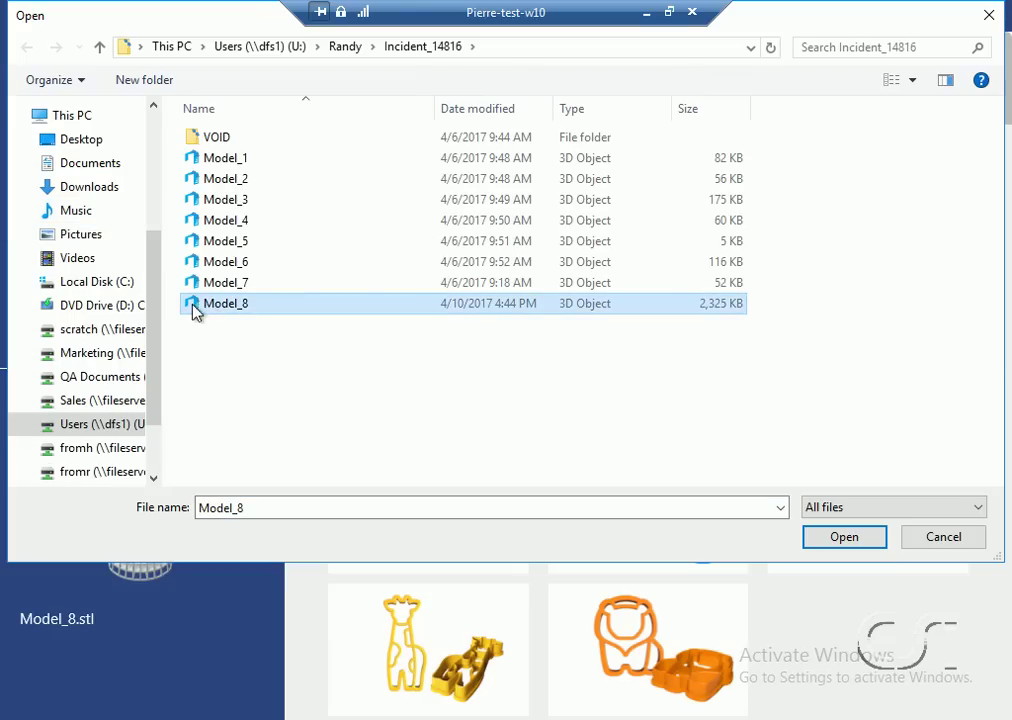
click(858, 546)
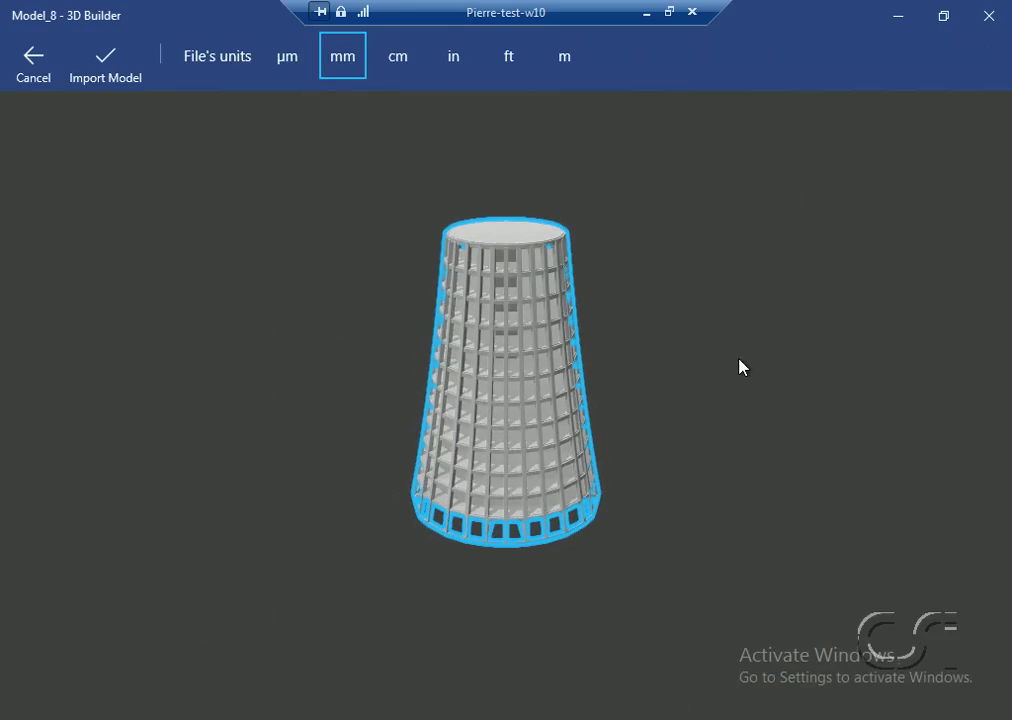
Import the Model_8 tower into the scene with file units kept at mm.
drag(737, 357, 757, 335)
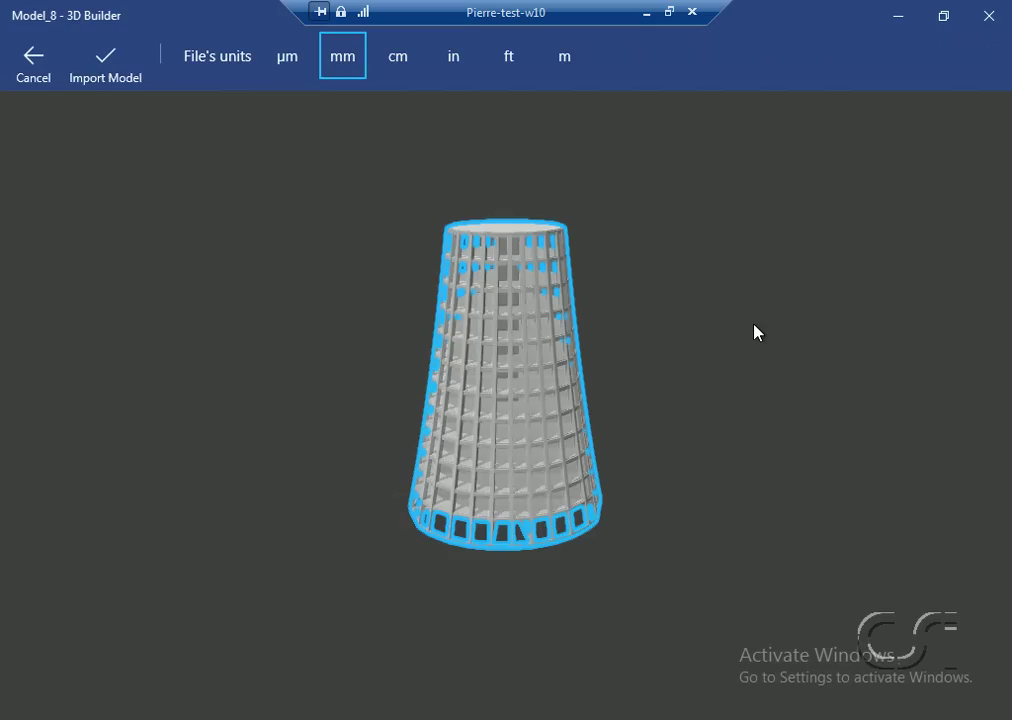
click(114, 68)
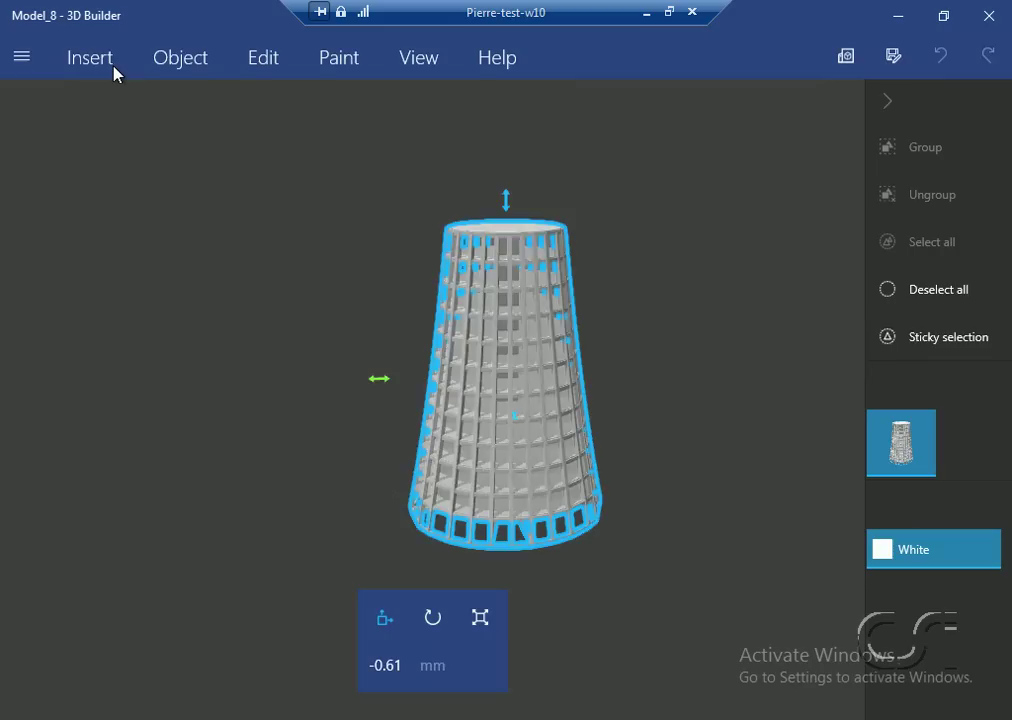
click(22, 60)
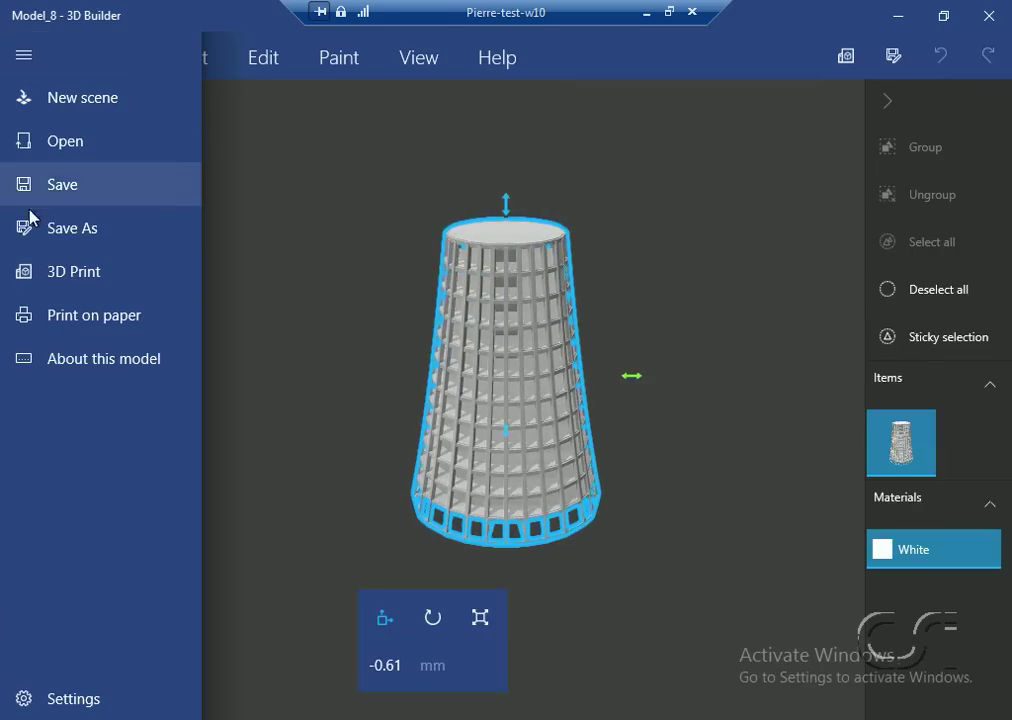